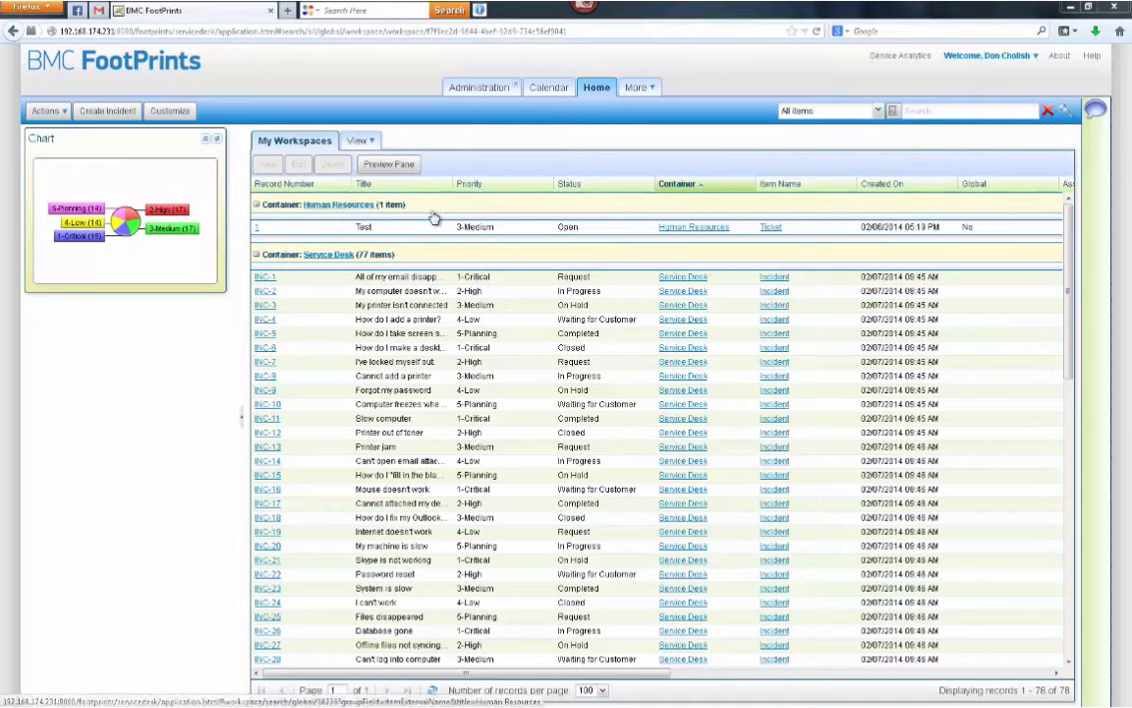
Look through the new-record types and the available application areas, and view a blank incident form before closing it
click(66, 116)
mouse_move(73, 132)
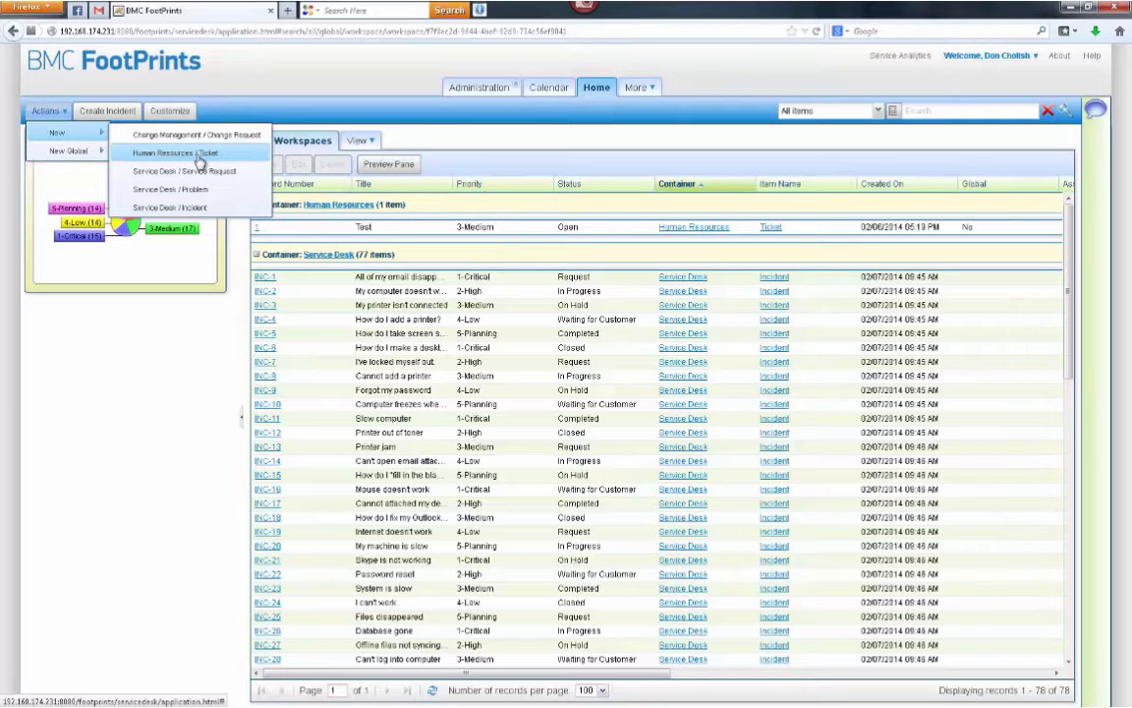
click(647, 91)
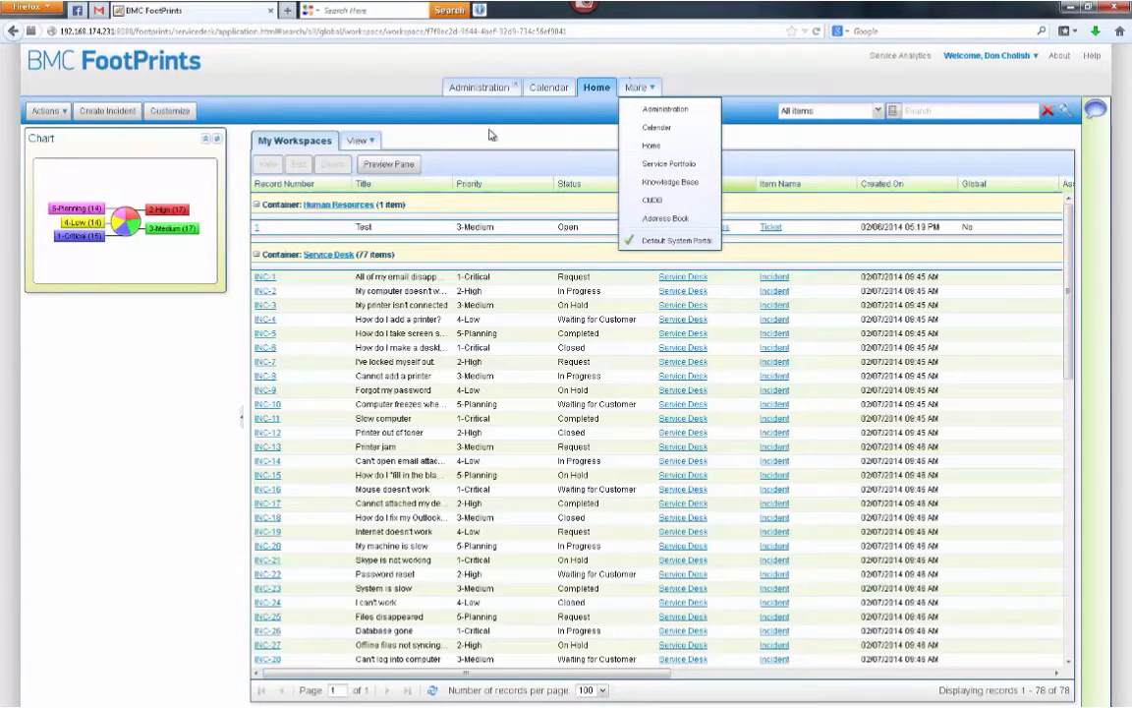
click(122, 111)
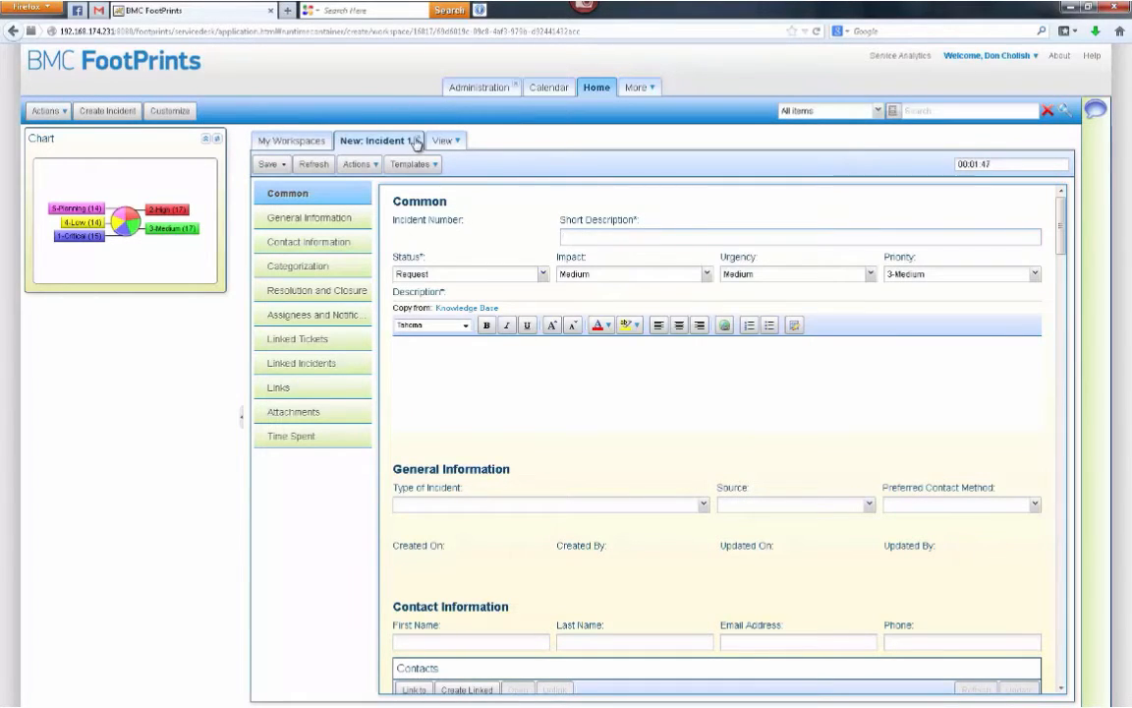
click(419, 141)
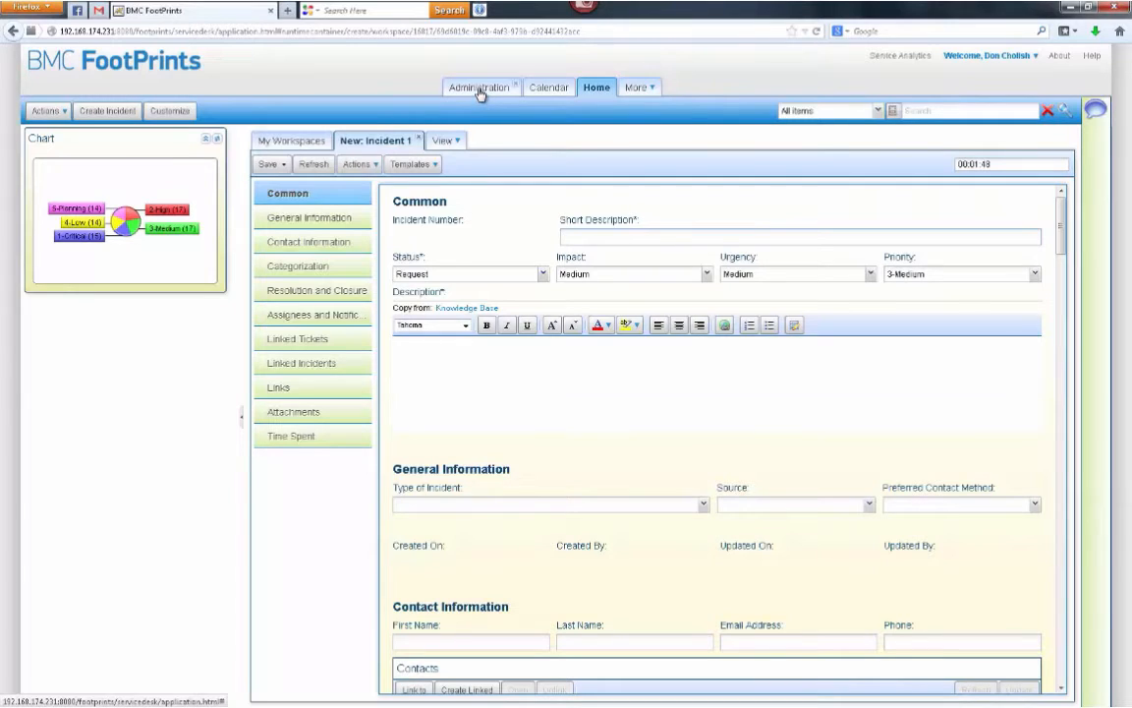
Open the Agent Web form of the Incident record definition in the Service Desk workspace for editing
click(481, 89)
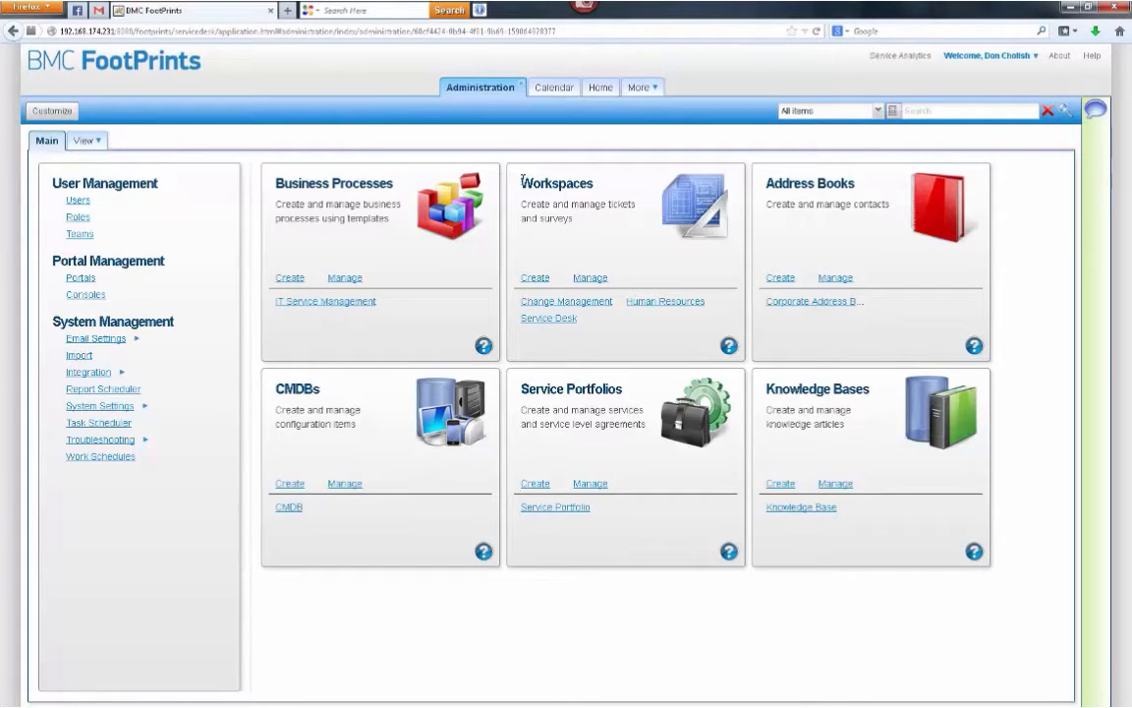
double_click(575, 189)
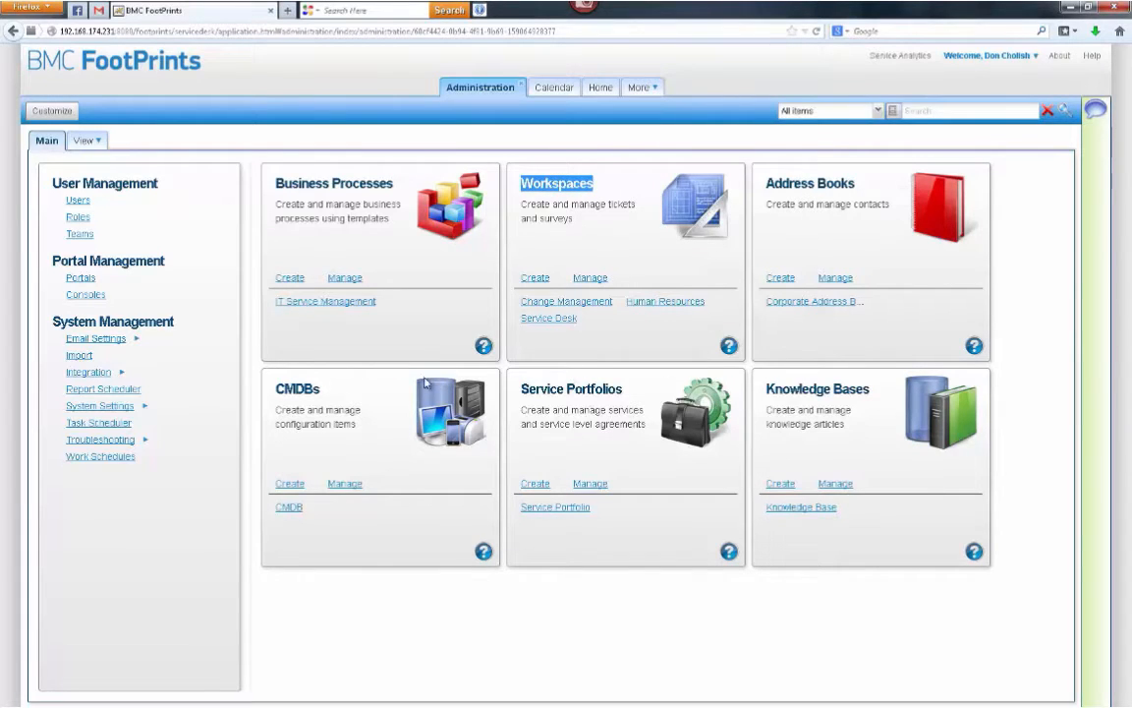
click(623, 237)
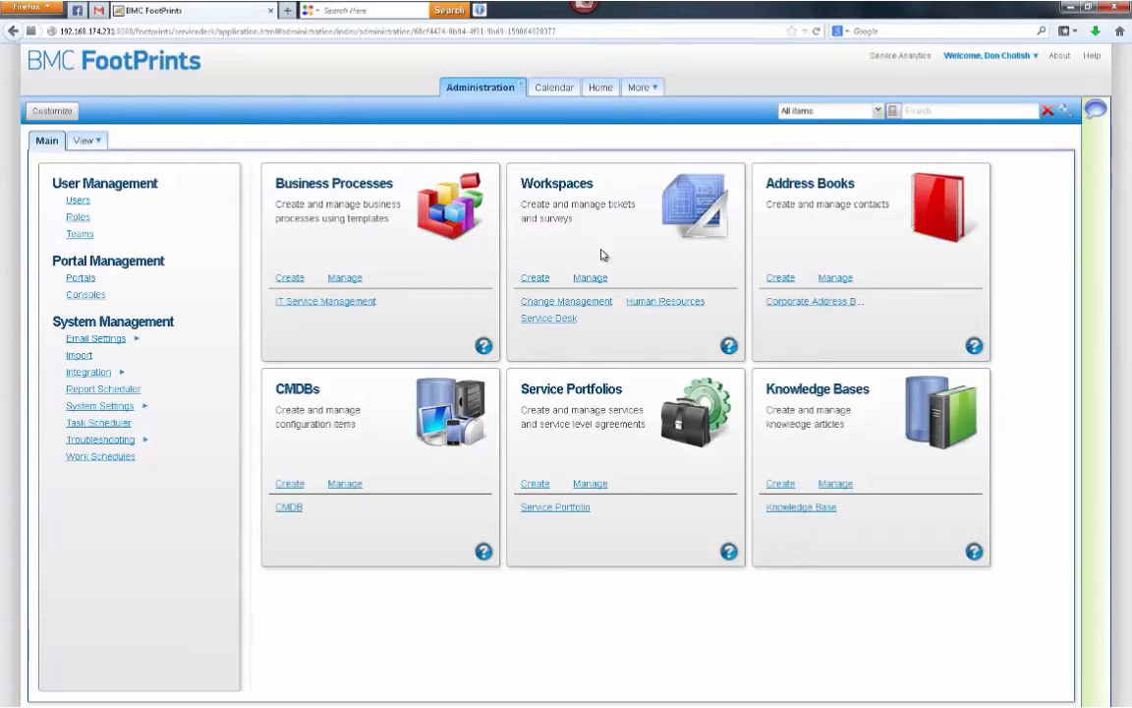
click(556, 322)
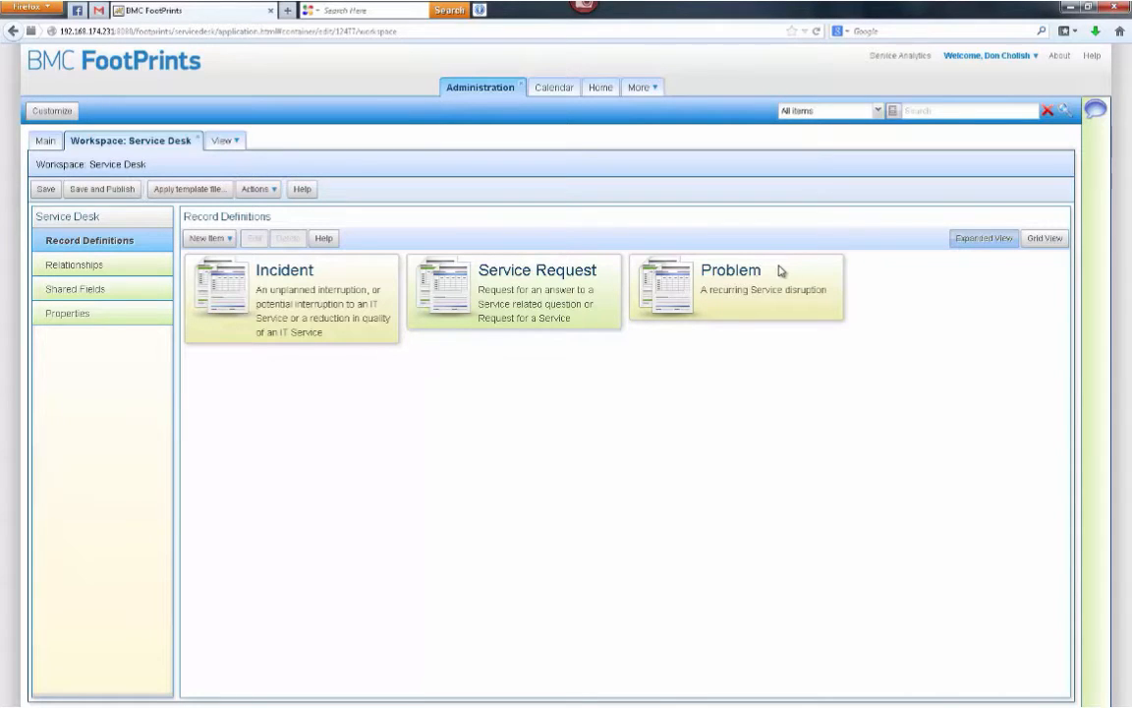
double_click(349, 282)
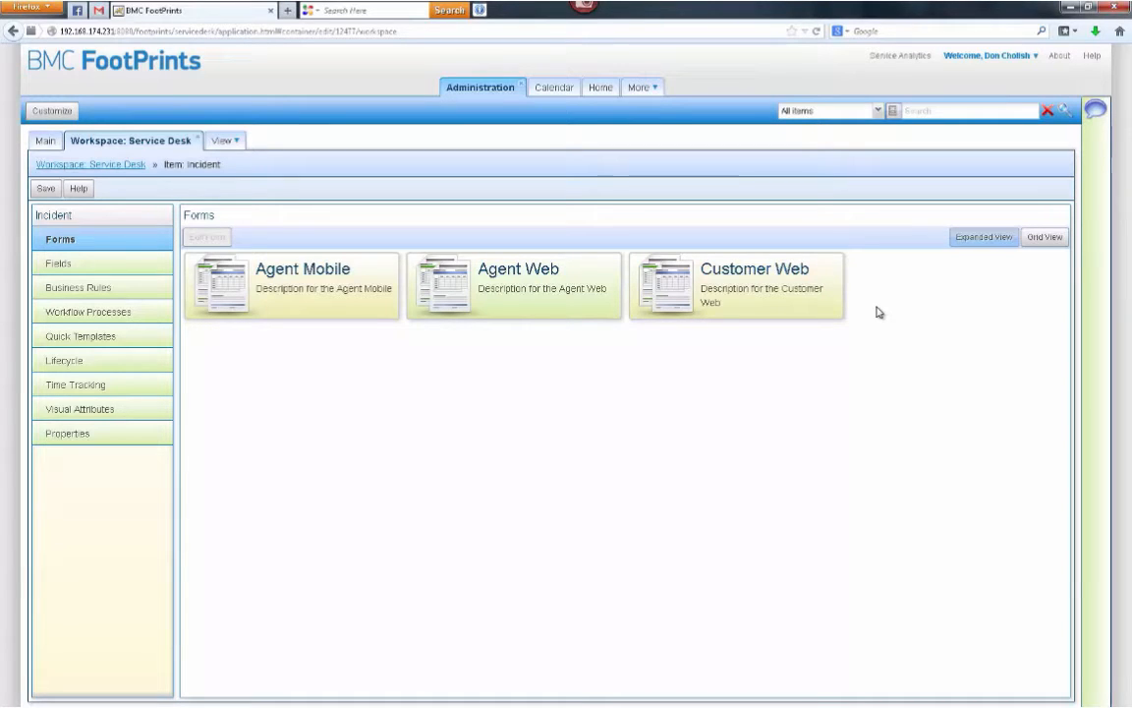
double_click(525, 291)
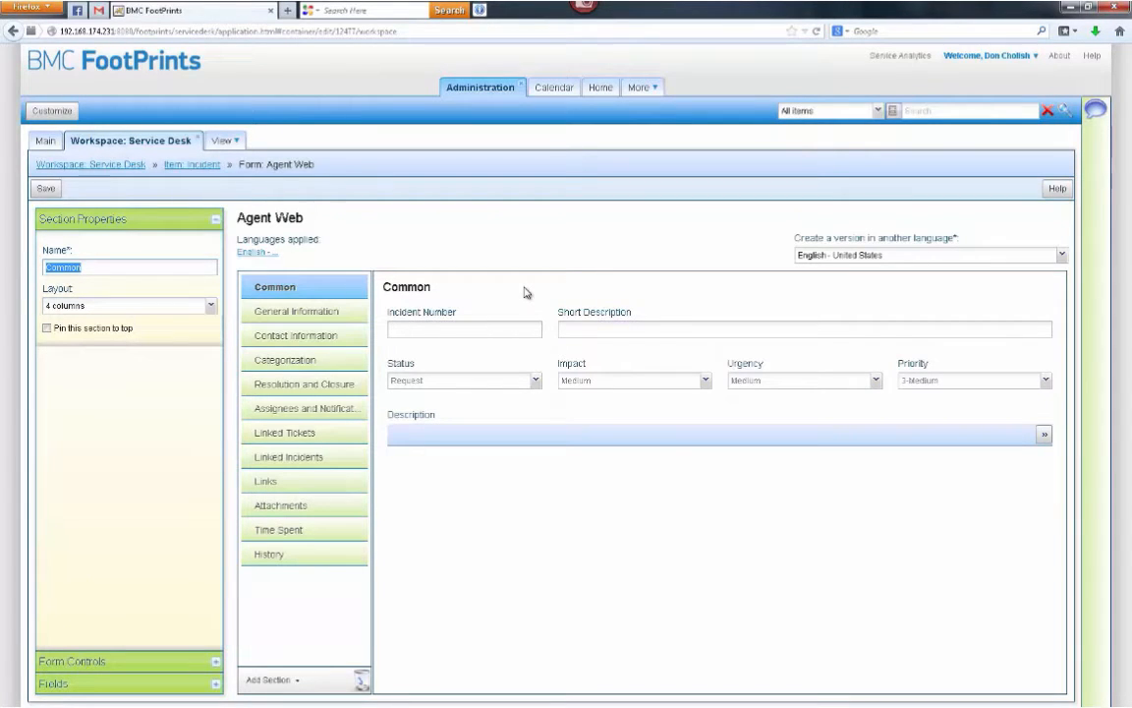
Add a drop-down control labelled Operating System above the Status field in the Common section
click(216, 683)
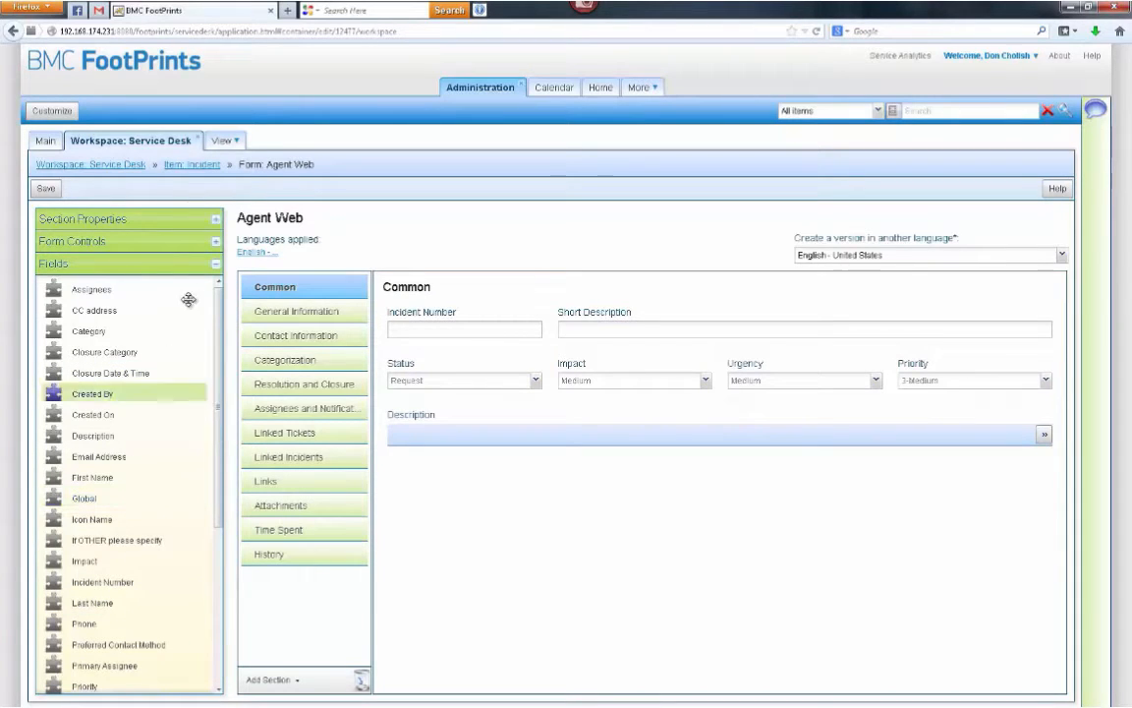
click(216, 242)
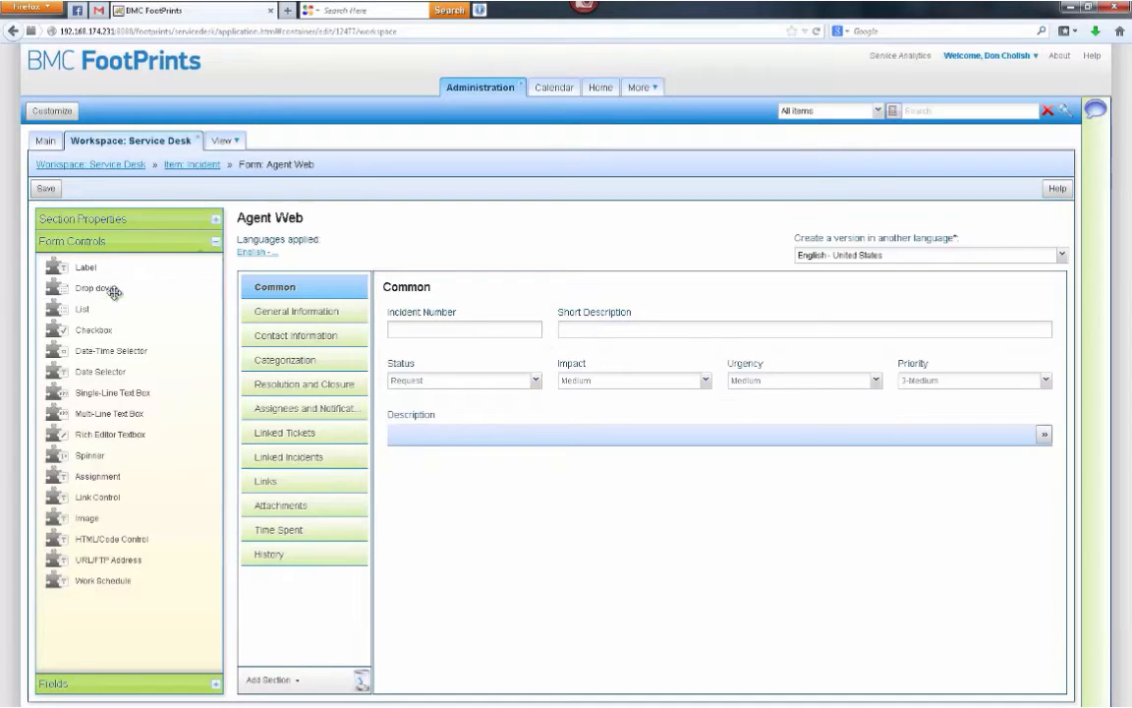
drag(113, 288, 421, 346)
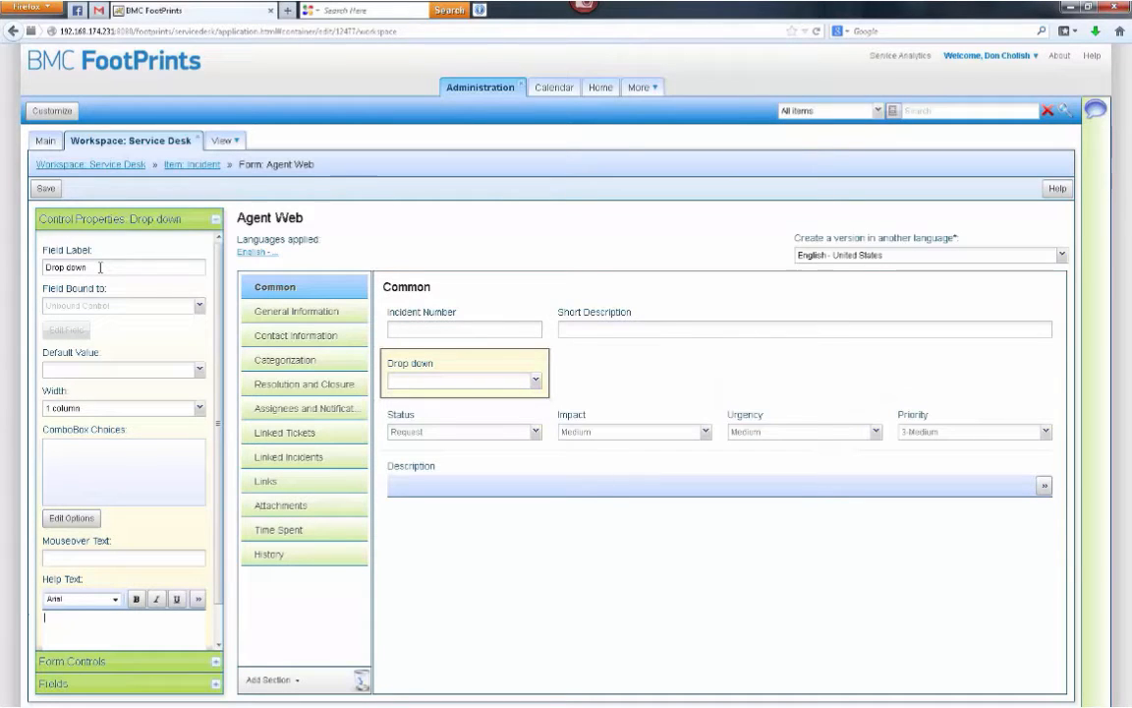
triple_click(100, 268)
text(Operating System)
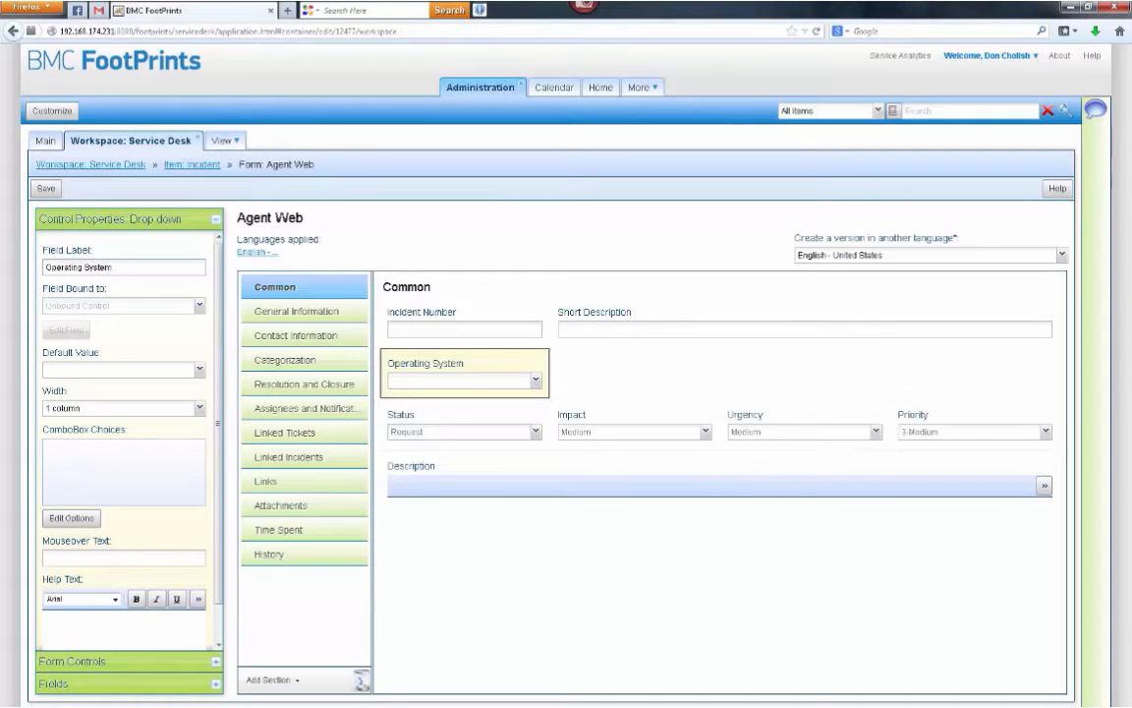
Bind the Operating System control to a new field, add the choices Windows 7, Windows 8 and Linux, and save the field
click(200, 306)
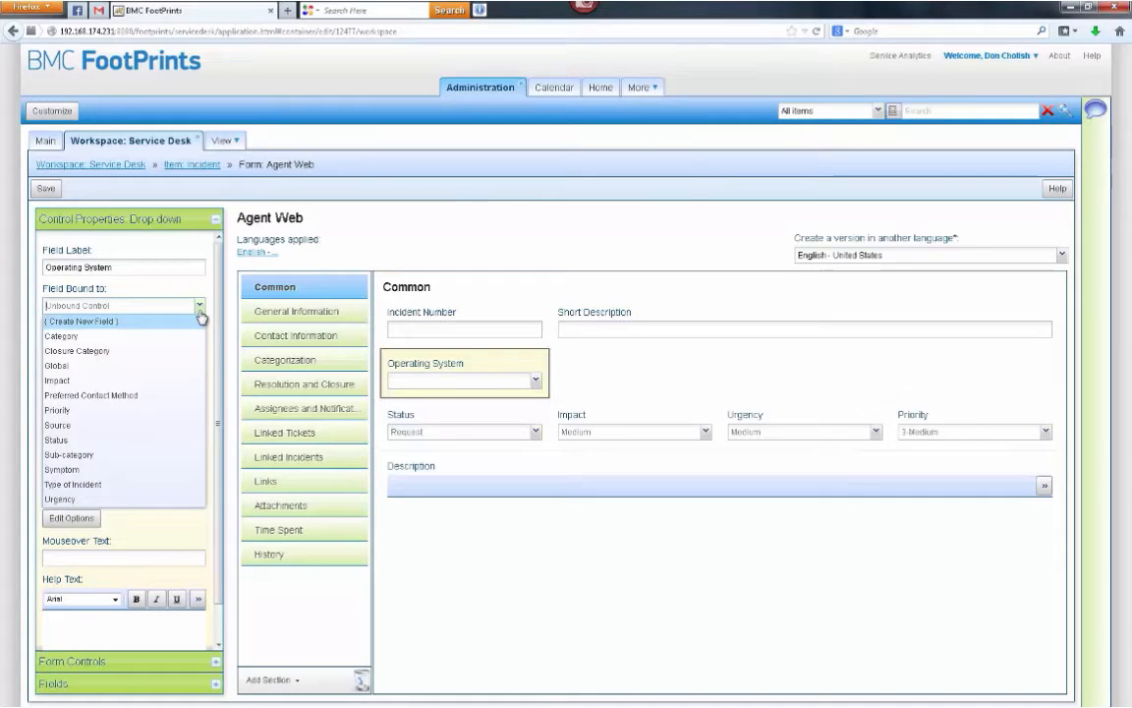
click(122, 322)
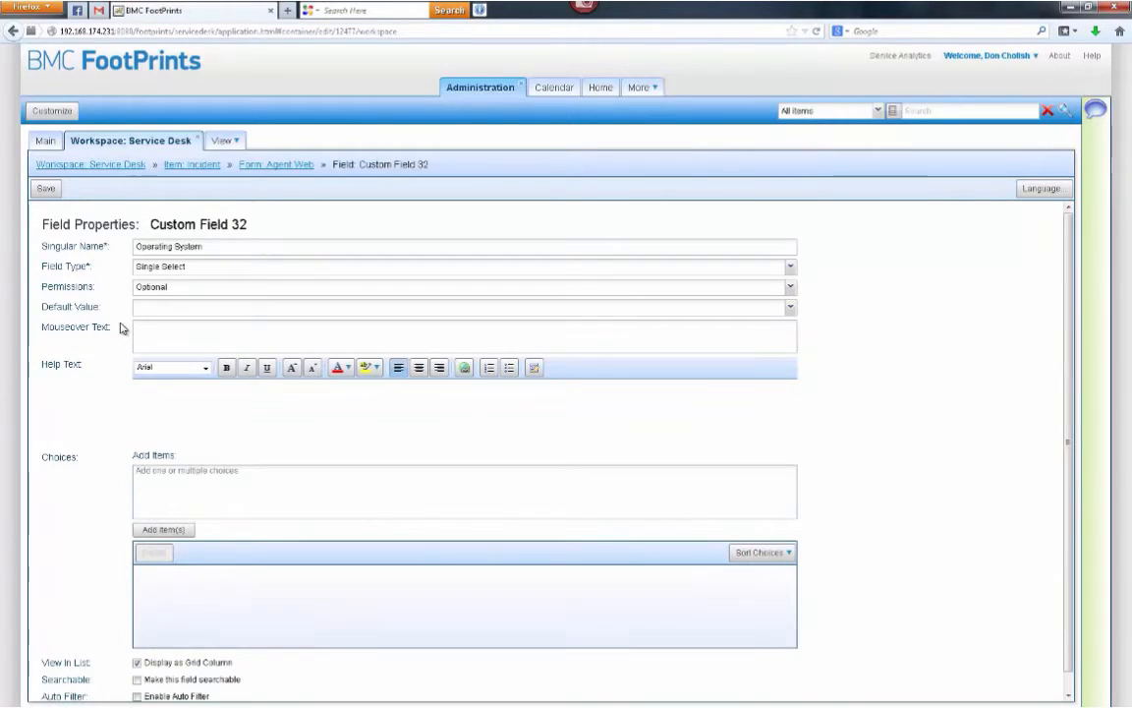
drag(213, 247, 109, 249)
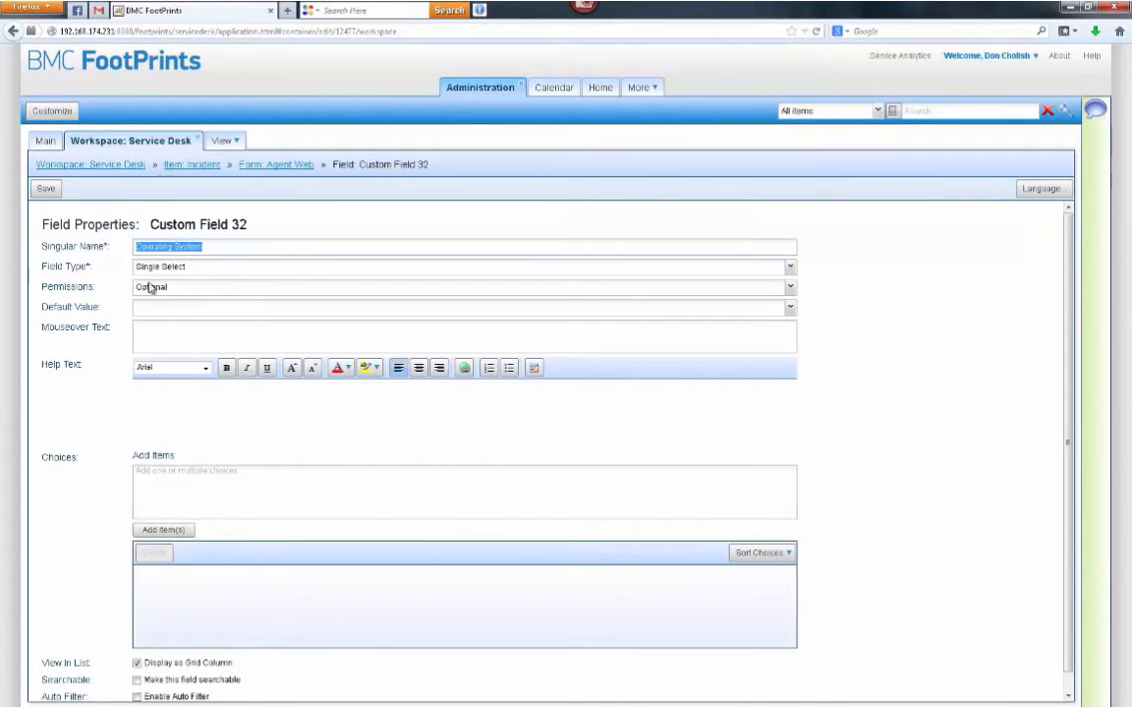
click(179, 477)
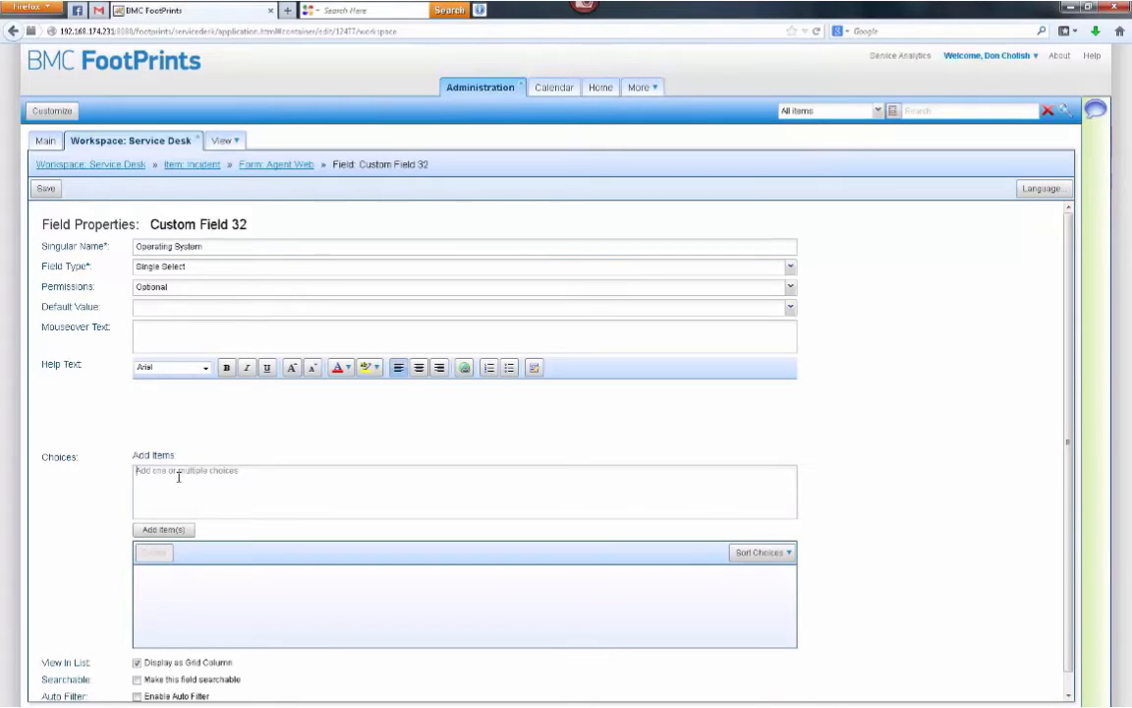
text(Windows 7 Windows 8 Linux)
click(172, 530)
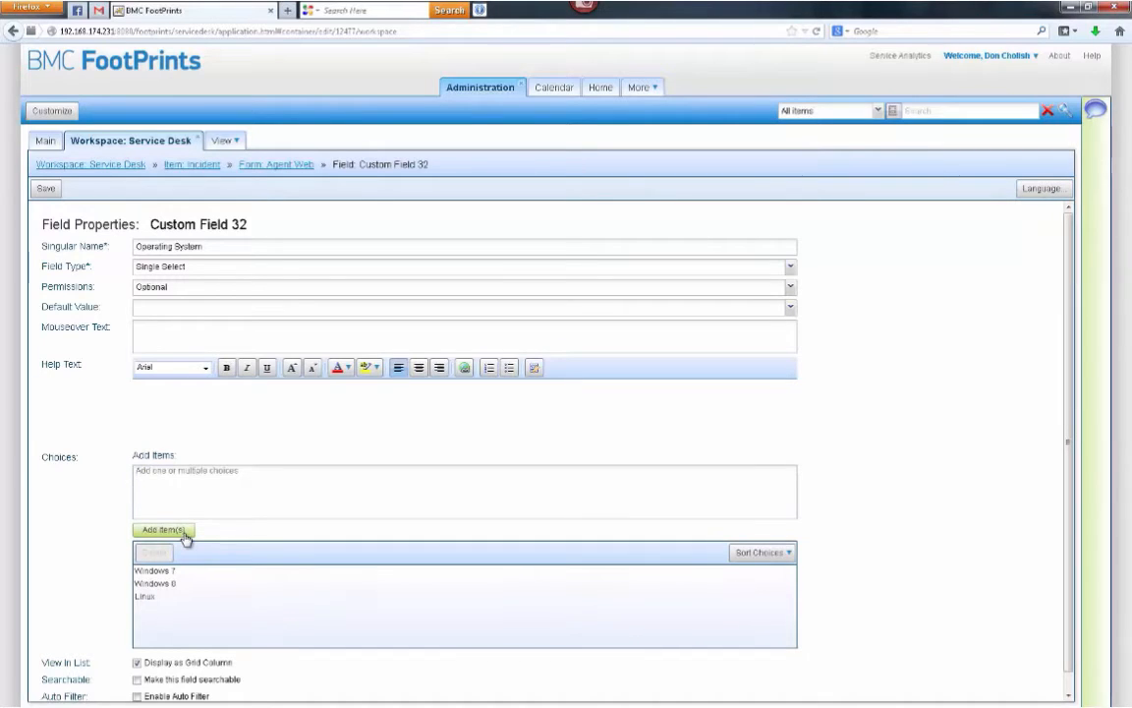
click(47, 190)
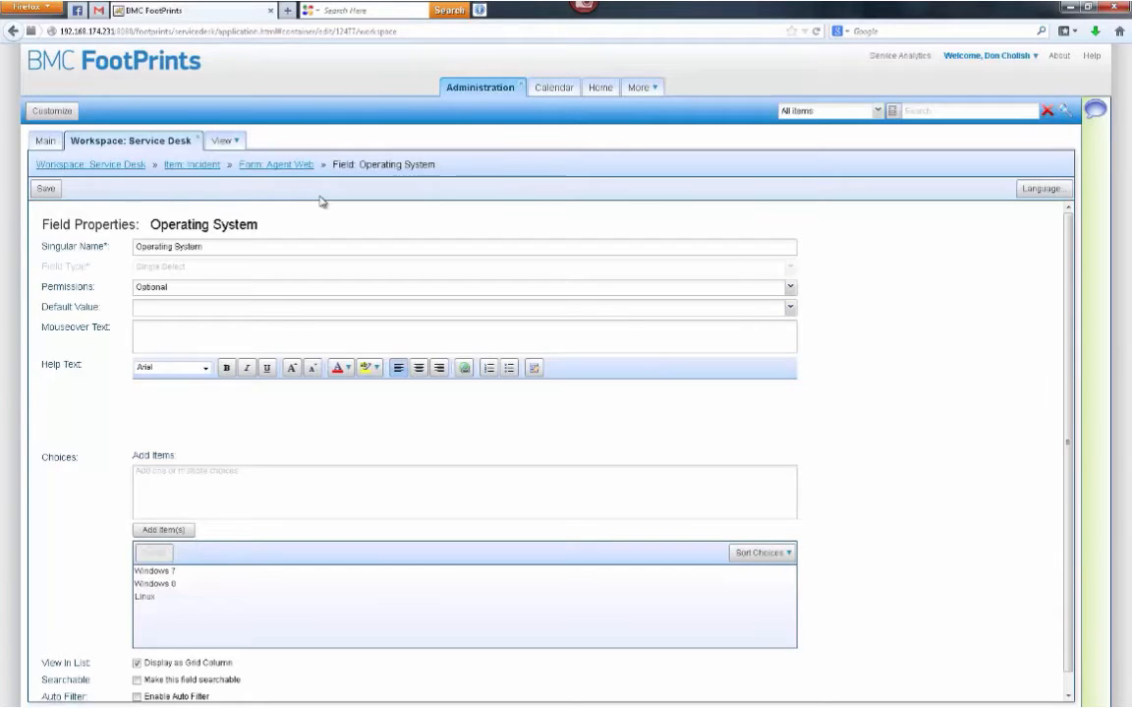
Save the Agent Web form and publish the Service Desk workspace
click(271, 167)
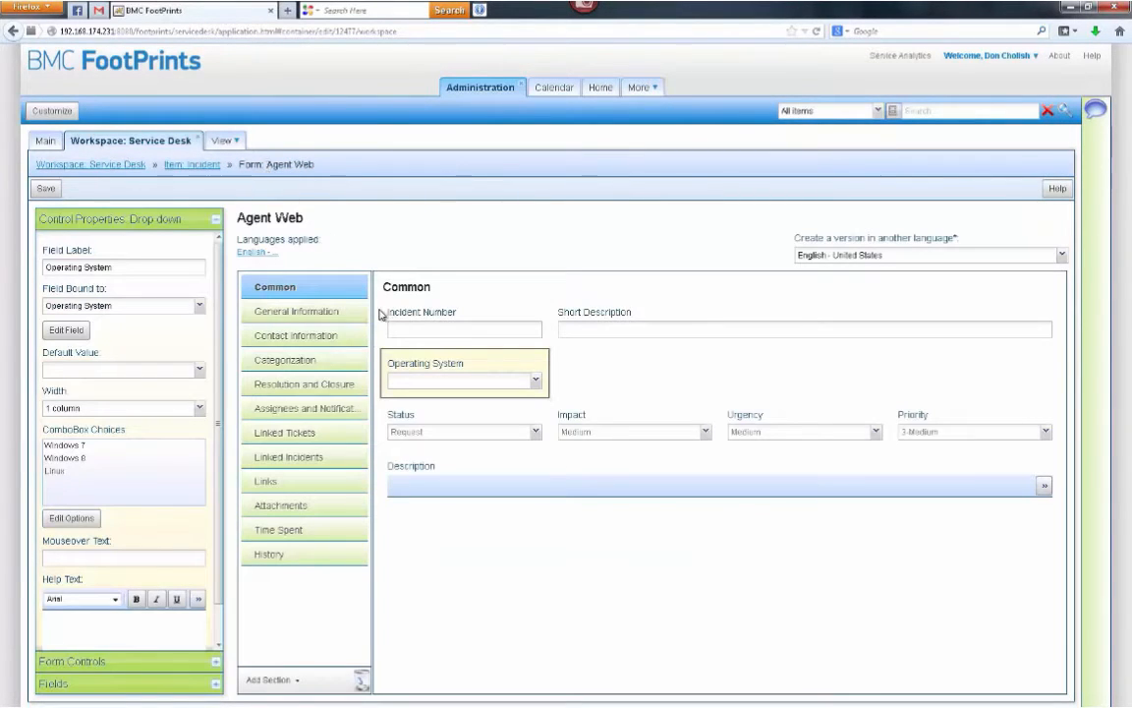
click(53, 191)
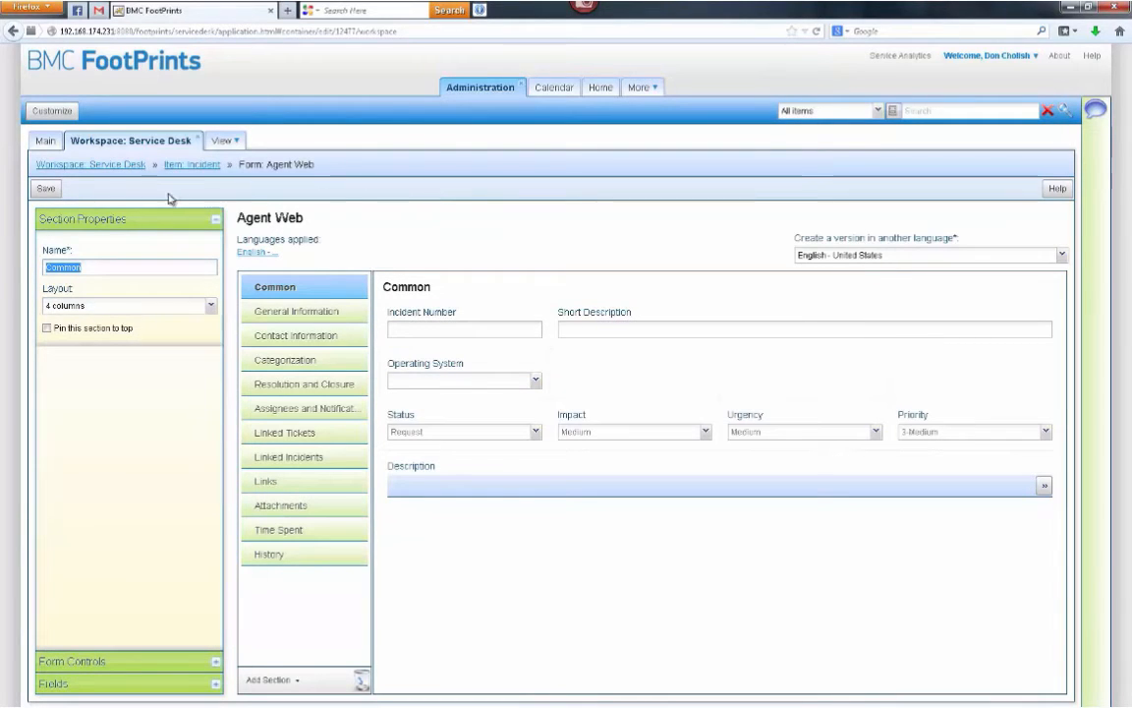
click(131, 167)
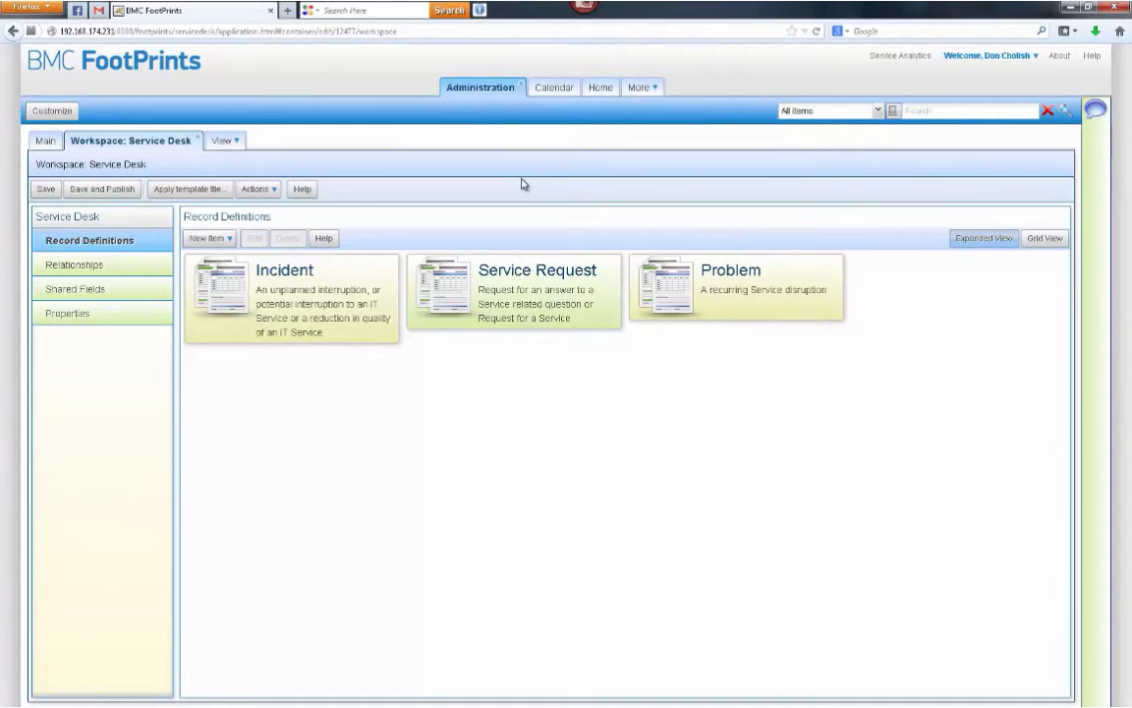
click(113, 198)
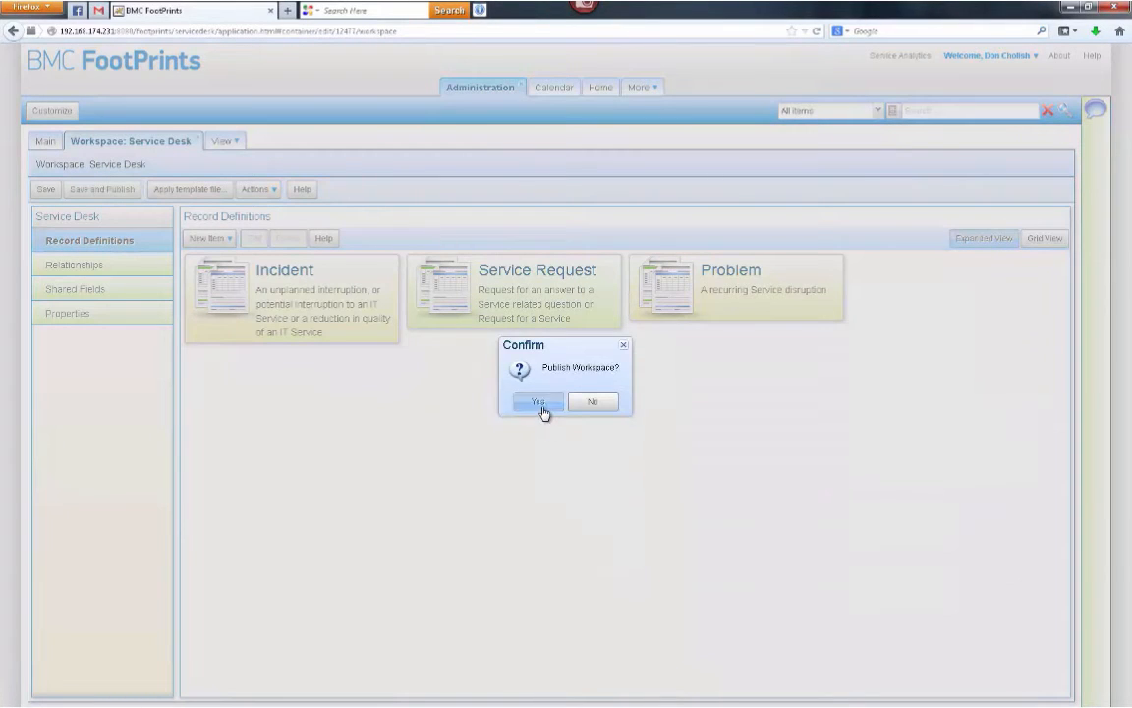
click(539, 402)
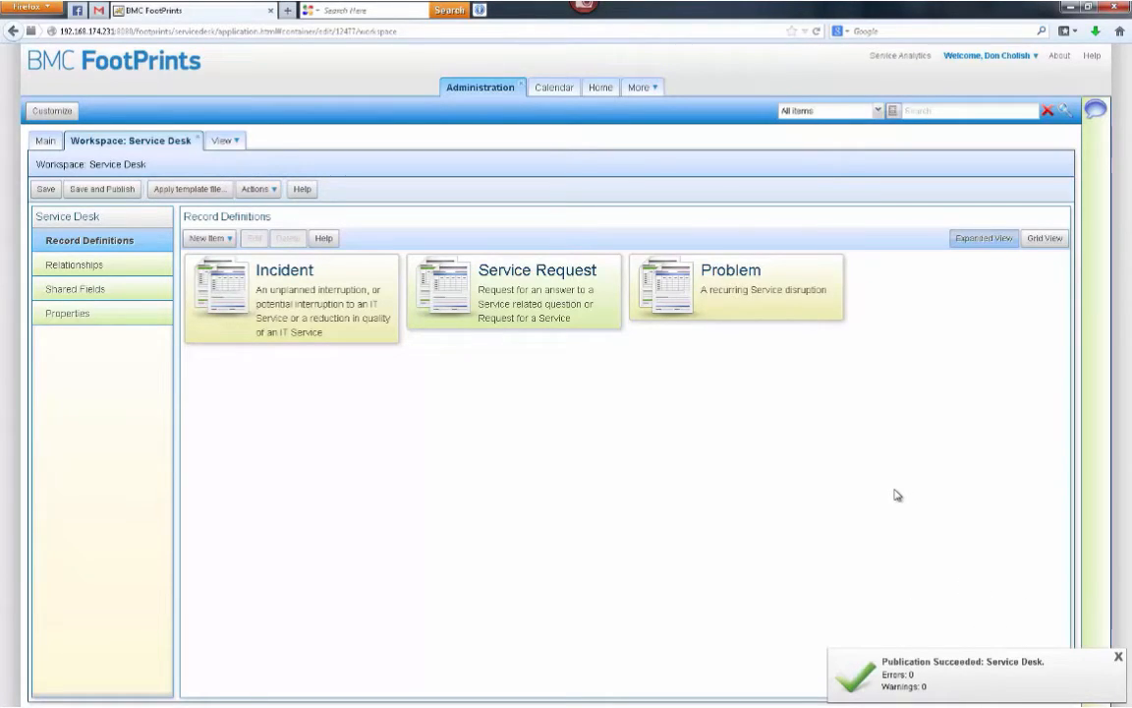
Start a new incident, set its Operating System to Windows 7, and view the Status choices
click(604, 89)
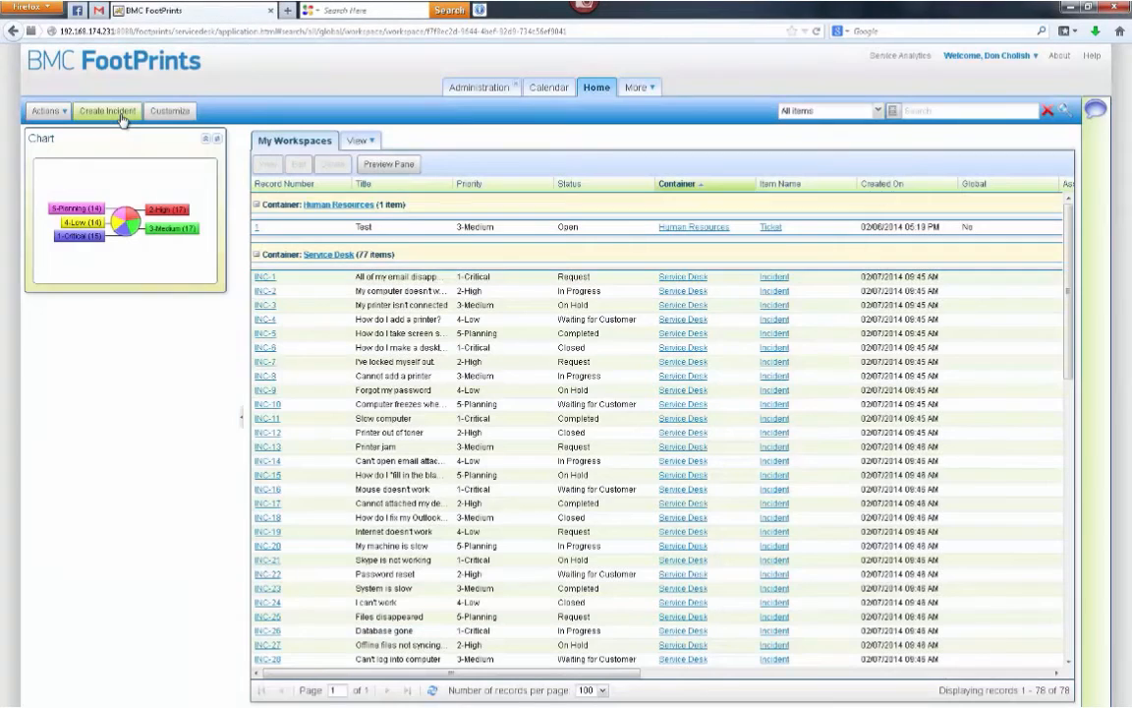
click(122, 115)
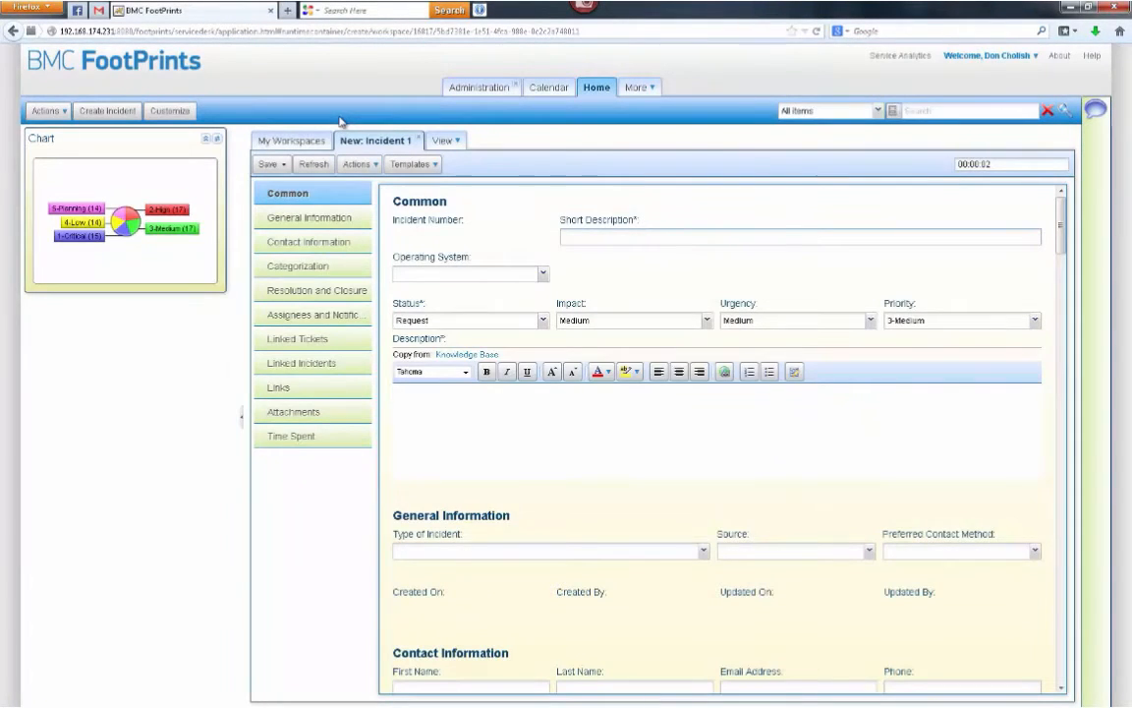
click(544, 275)
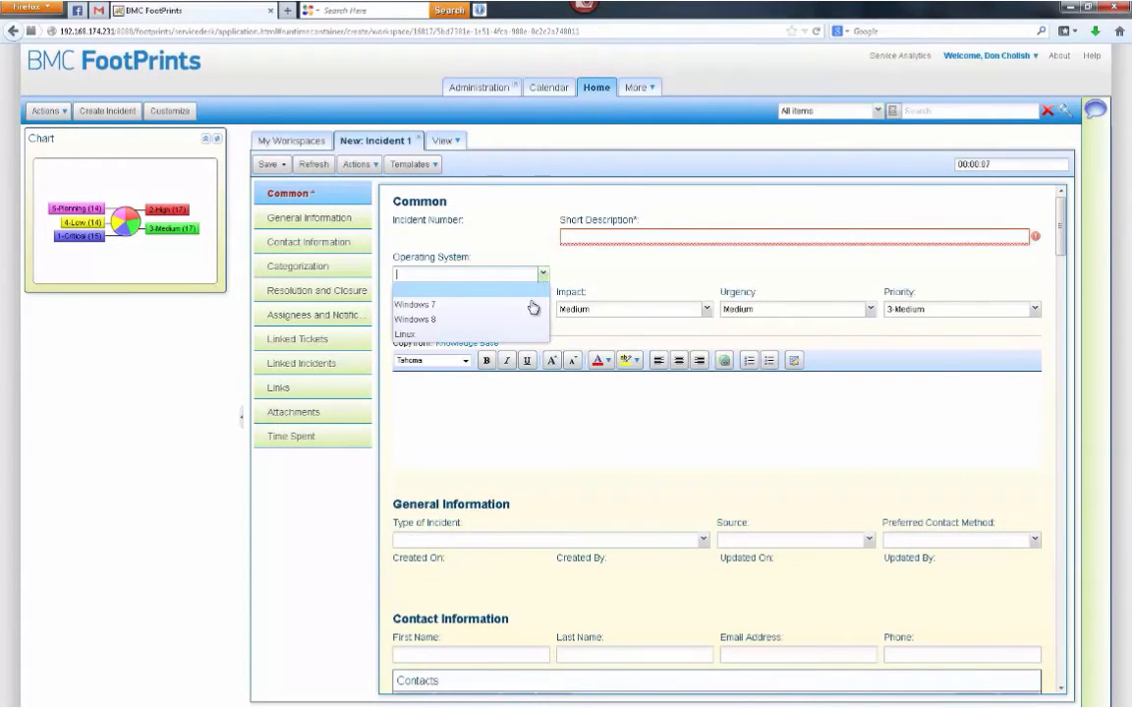
click(503, 308)
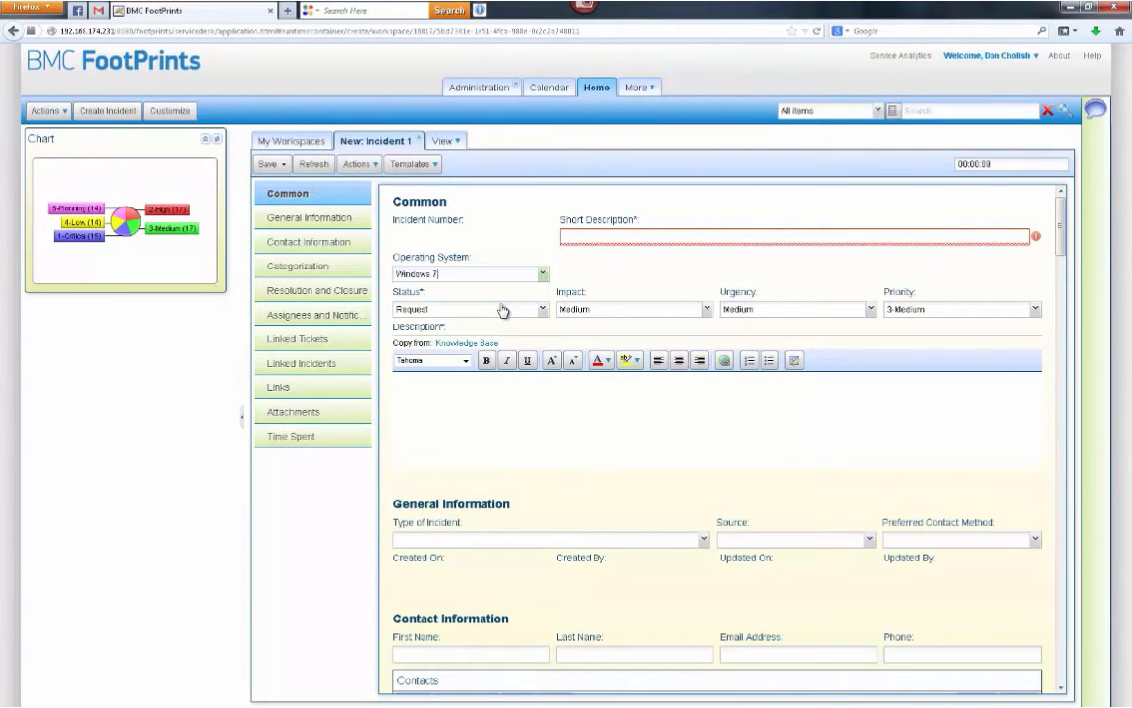
click(502, 311)
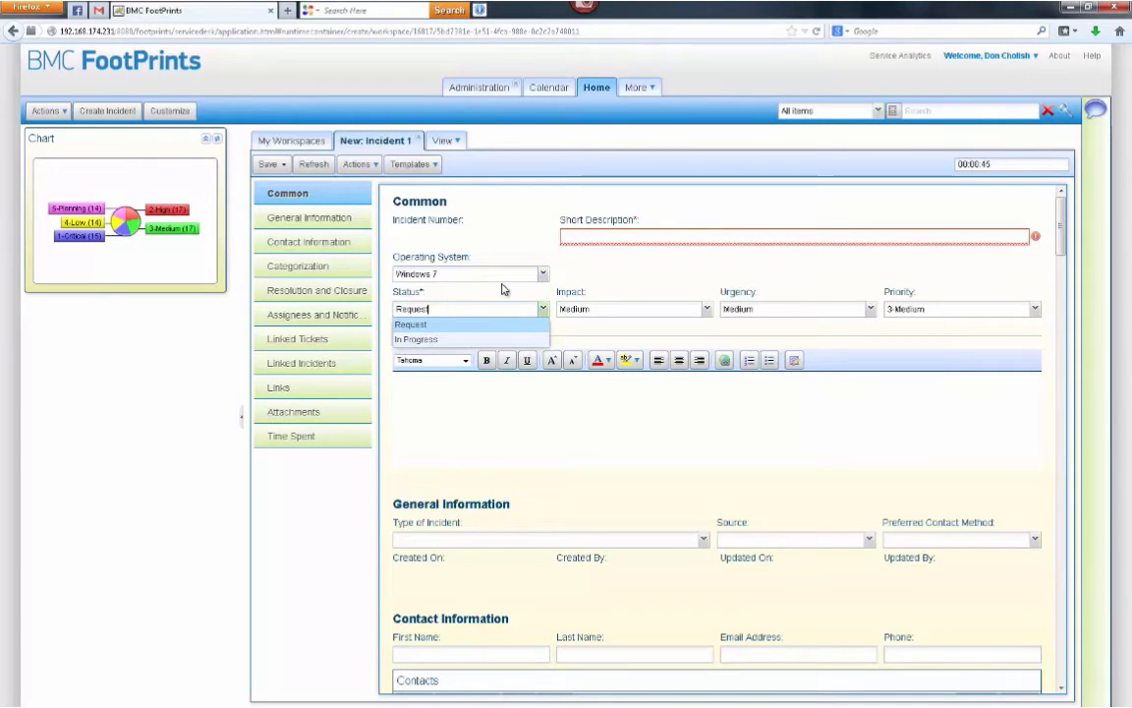
Return to the Service Desk workspace administration and open the Incident record definition to view its forms and configuration areas
click(480, 87)
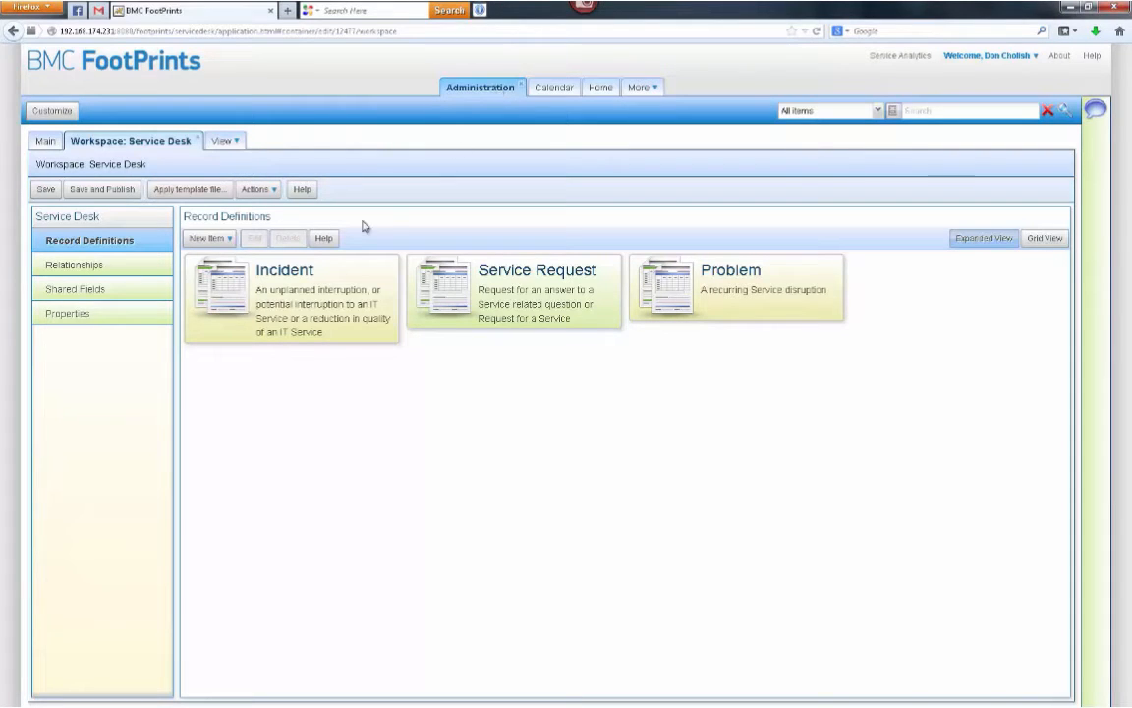
click(327, 307)
double_click(327, 308)
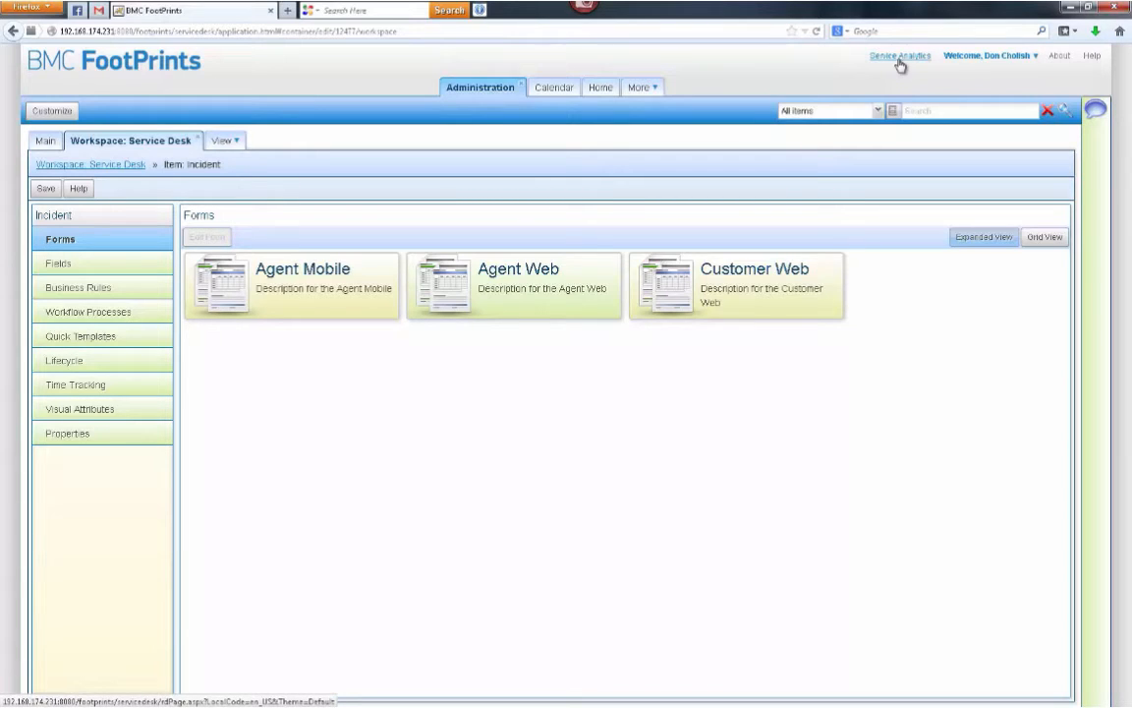
View the list of roles under user management, then return to the main administration page
click(51, 146)
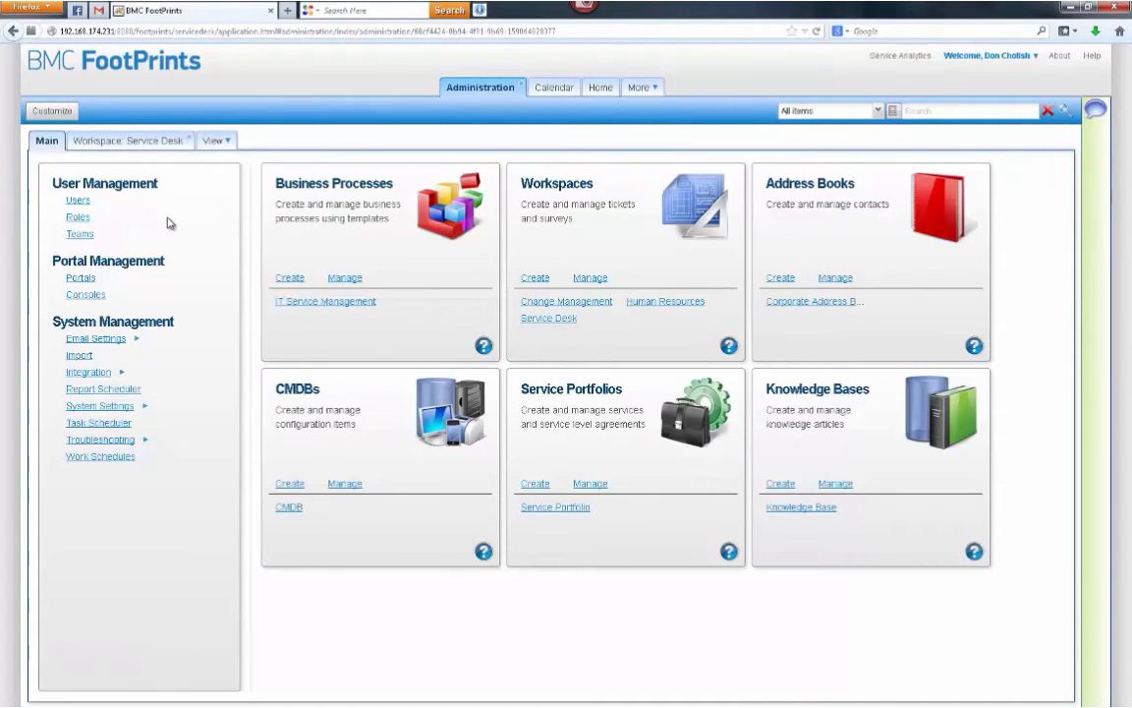
click(79, 217)
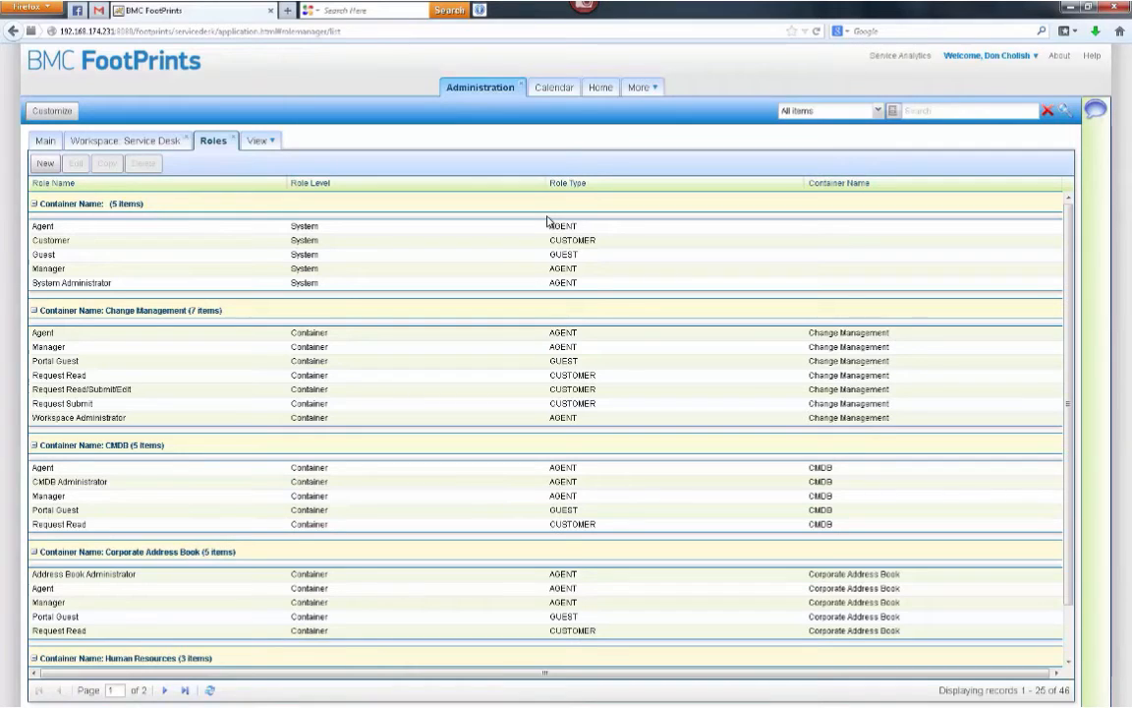
click(49, 141)
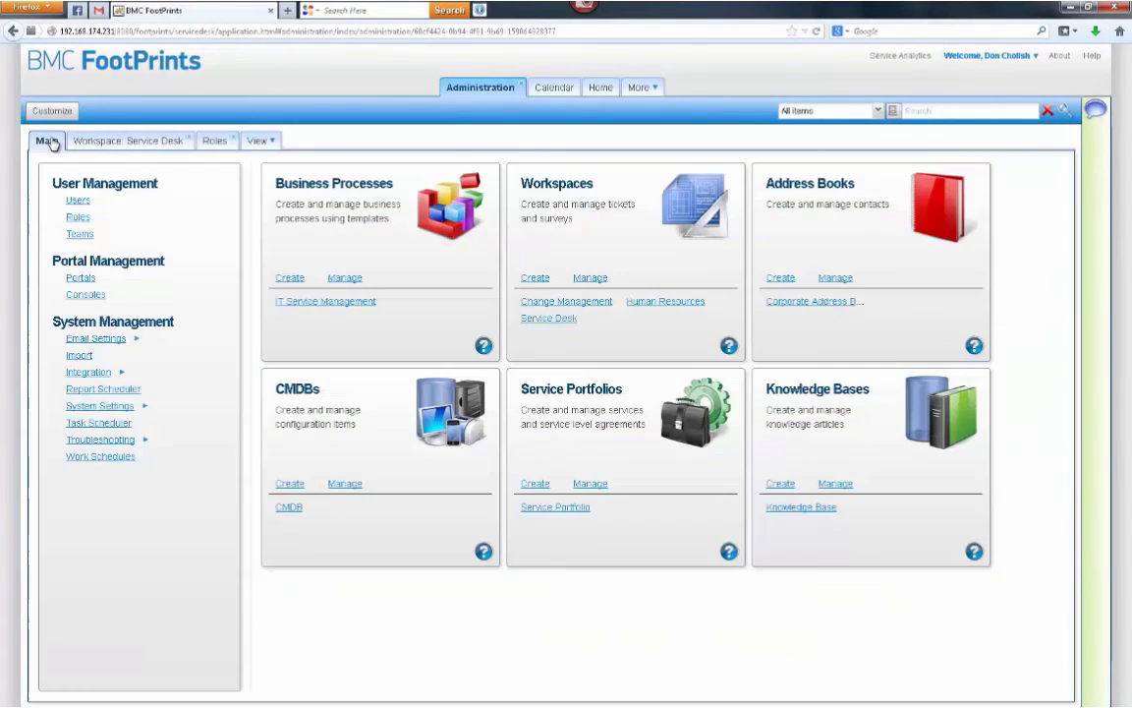
Open the list of users, start a new user, and set the role to Agent
click(77, 199)
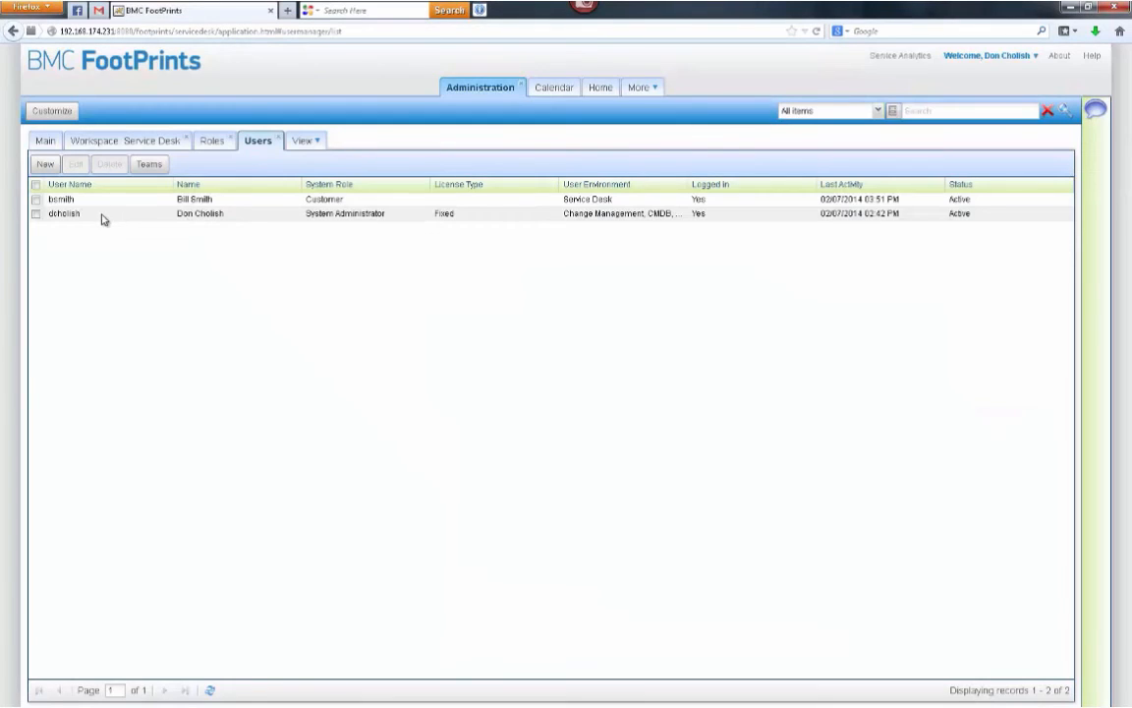
click(45, 167)
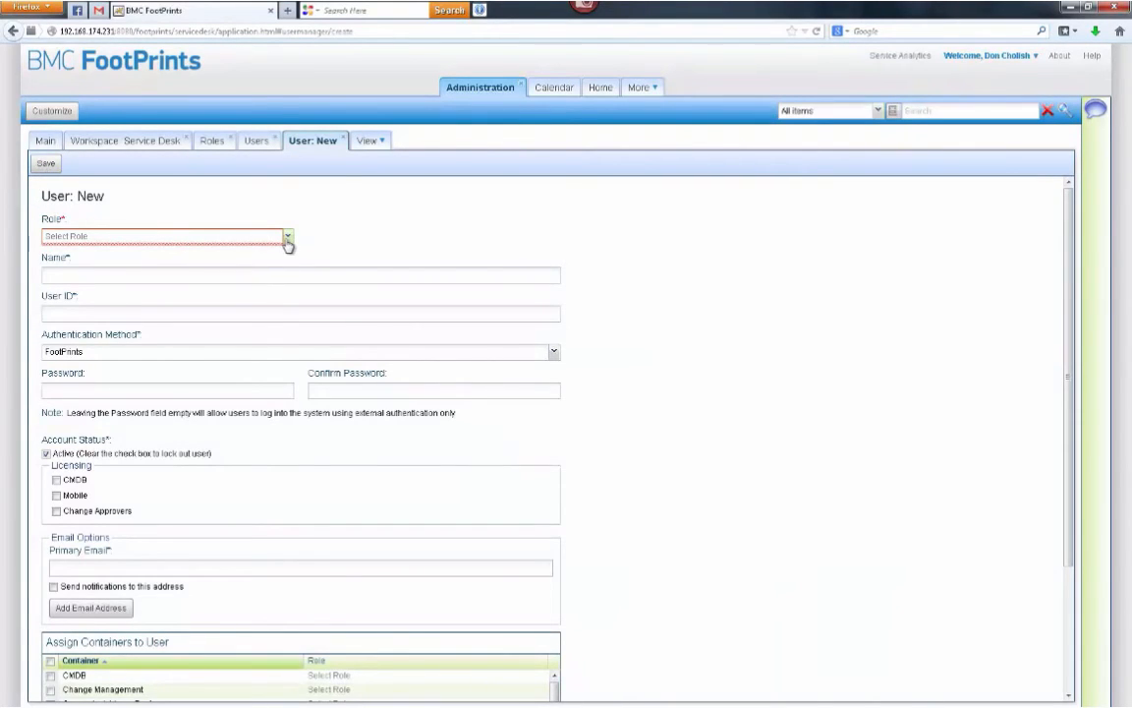
click(286, 238)
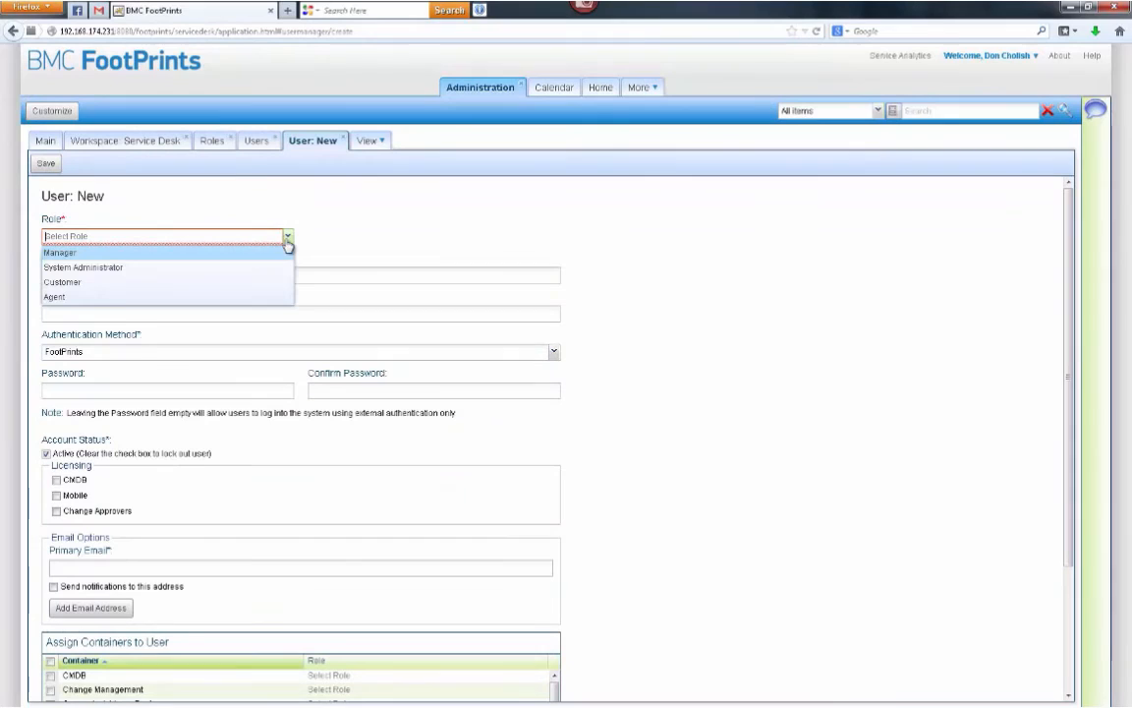
click(250, 297)
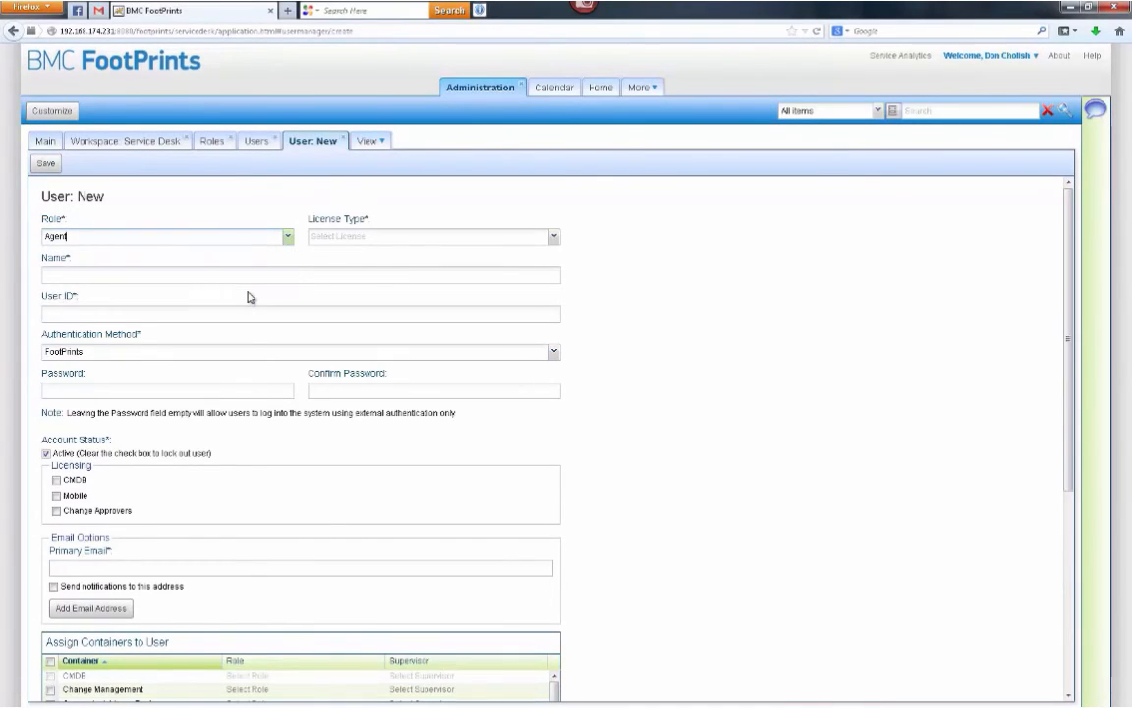
Try the Customer role for the new user, then set the role back to Agent
click(377, 241)
click(288, 233)
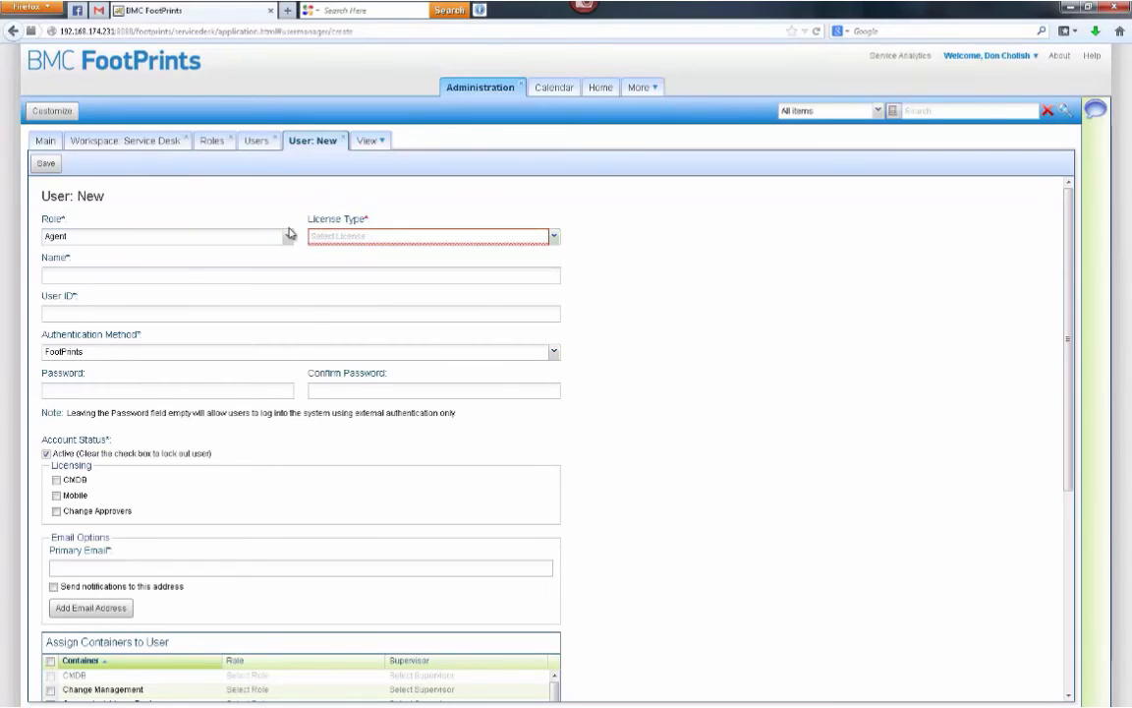
click(289, 235)
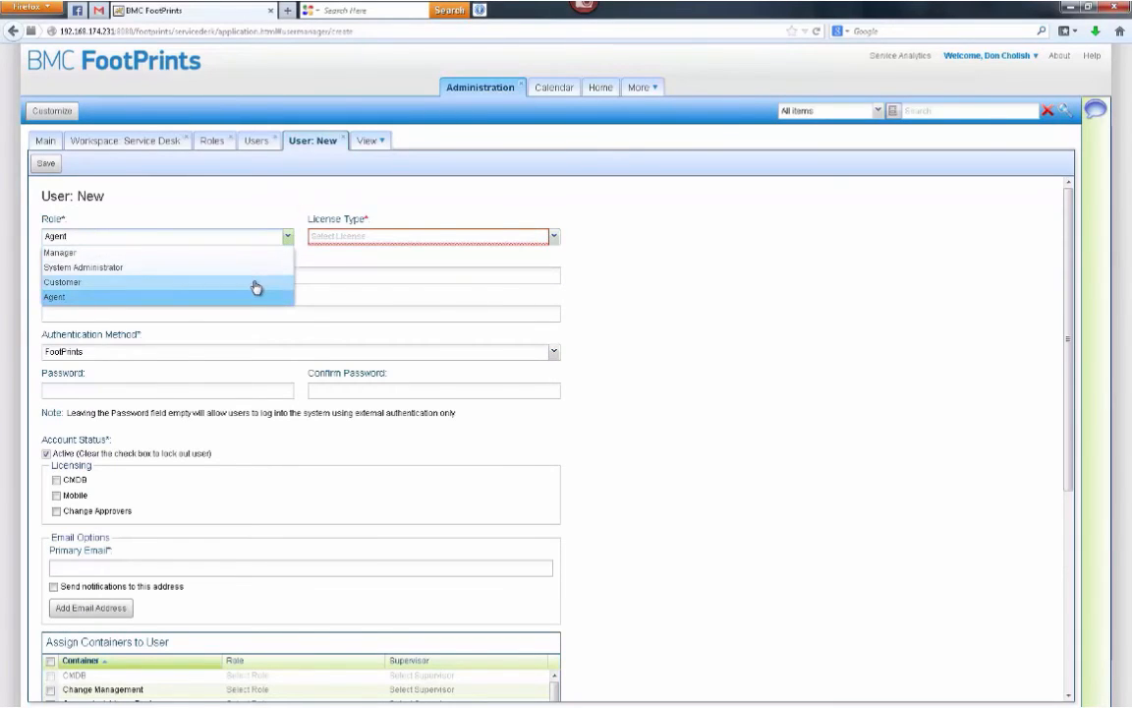
click(255, 283)
click(286, 237)
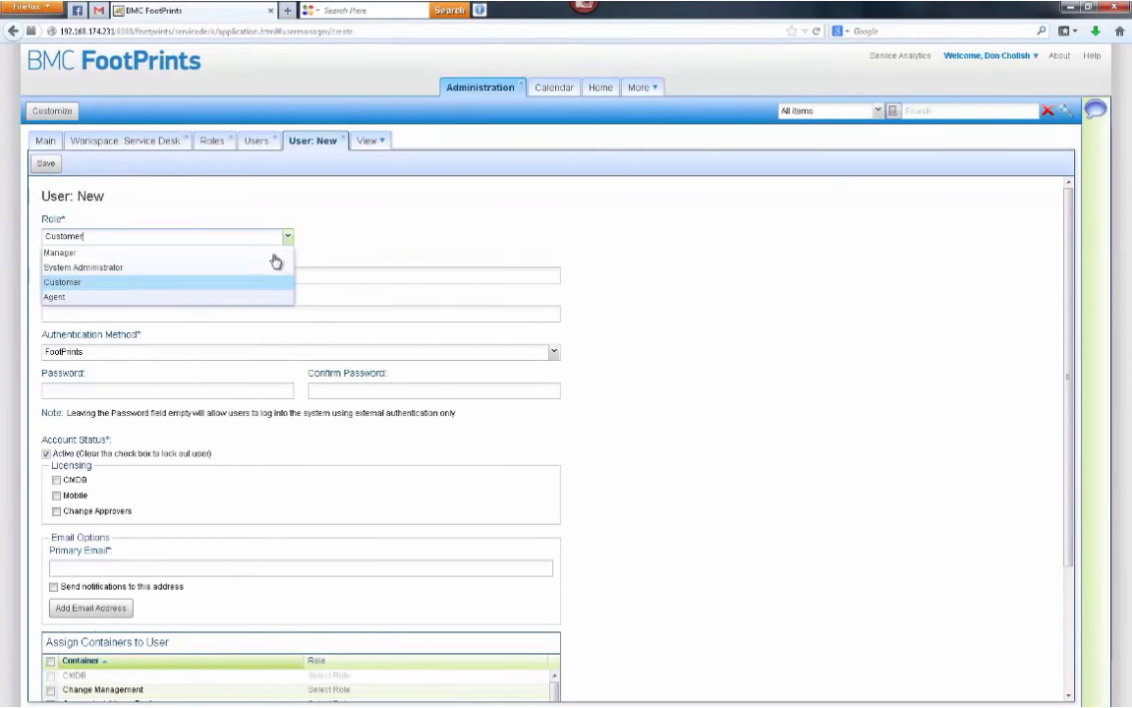
click(240, 296)
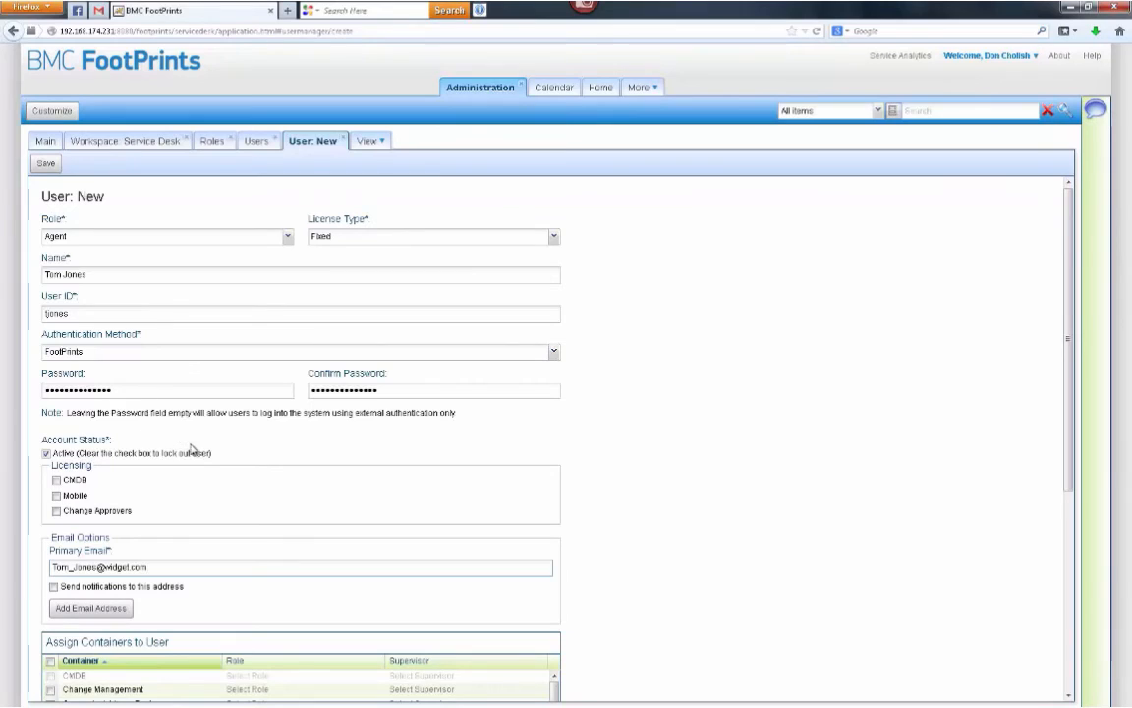
Grant the new user CMDB, Mobile and Change Approvers licensing plus the Agent role in the Service Desk container, and save the user
click(56, 481)
click(56, 495)
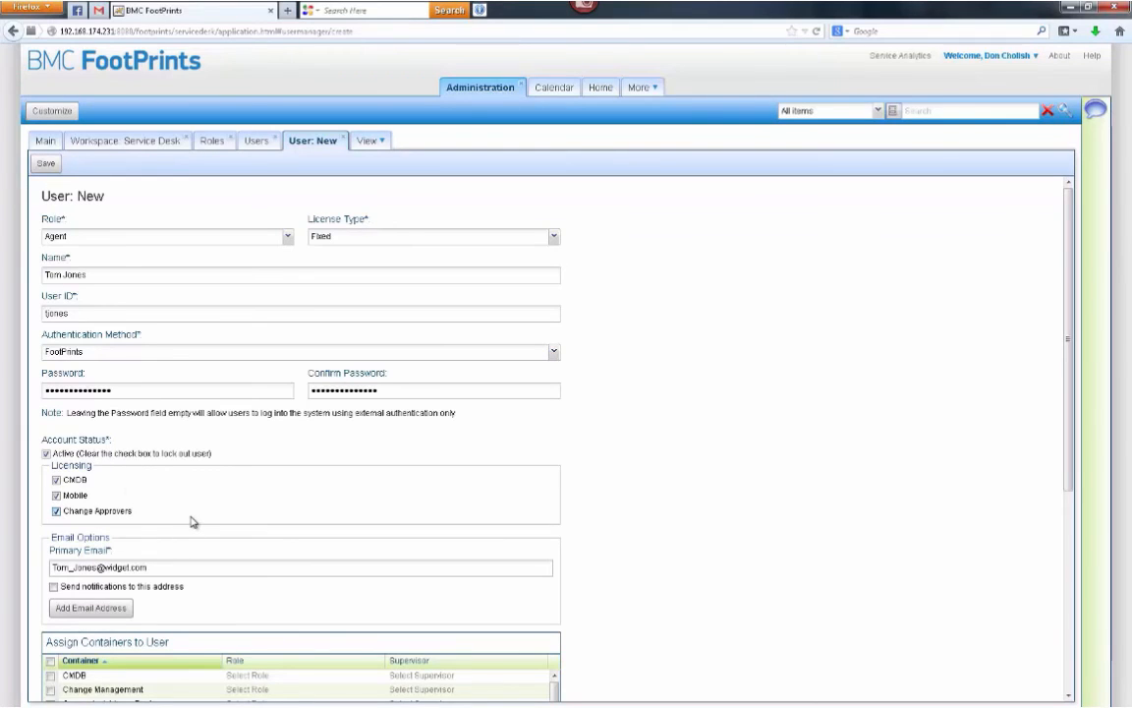
scroll(194, 522, down, 3)
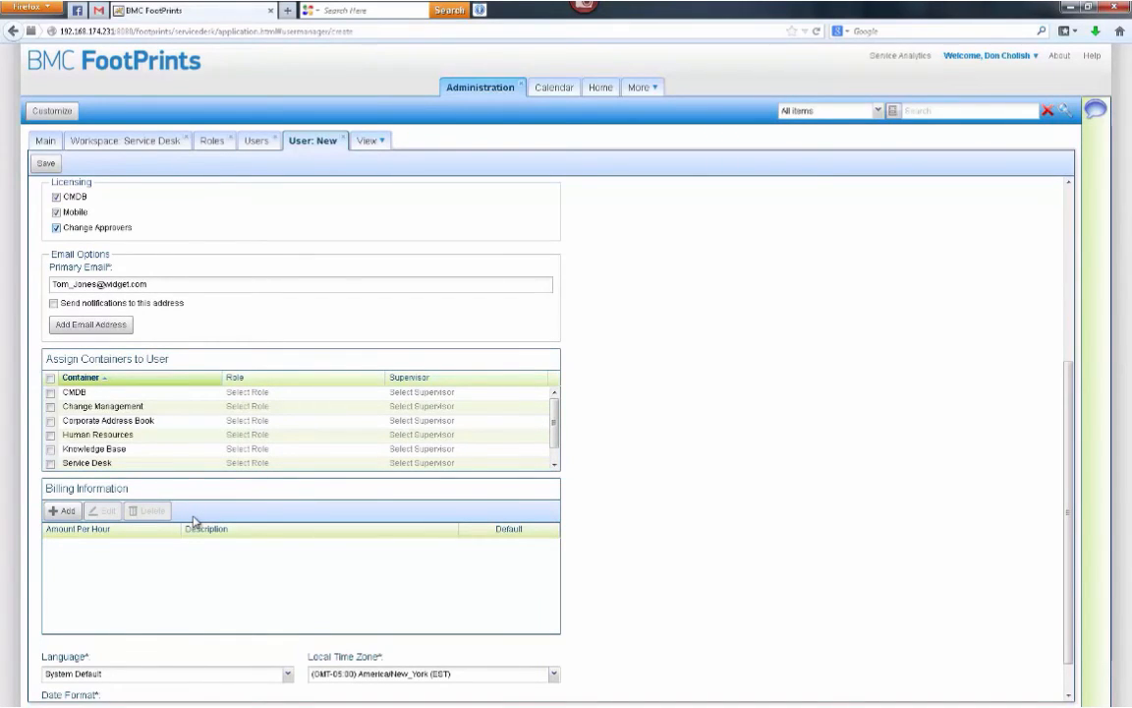
click(50, 463)
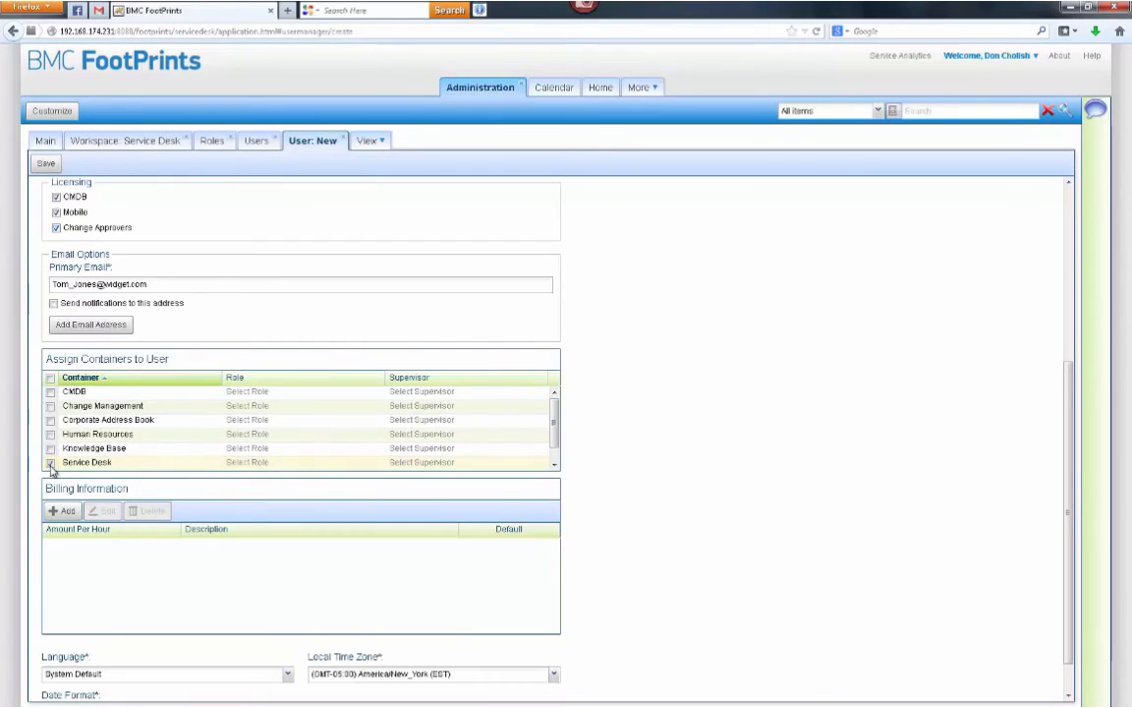
click(327, 463)
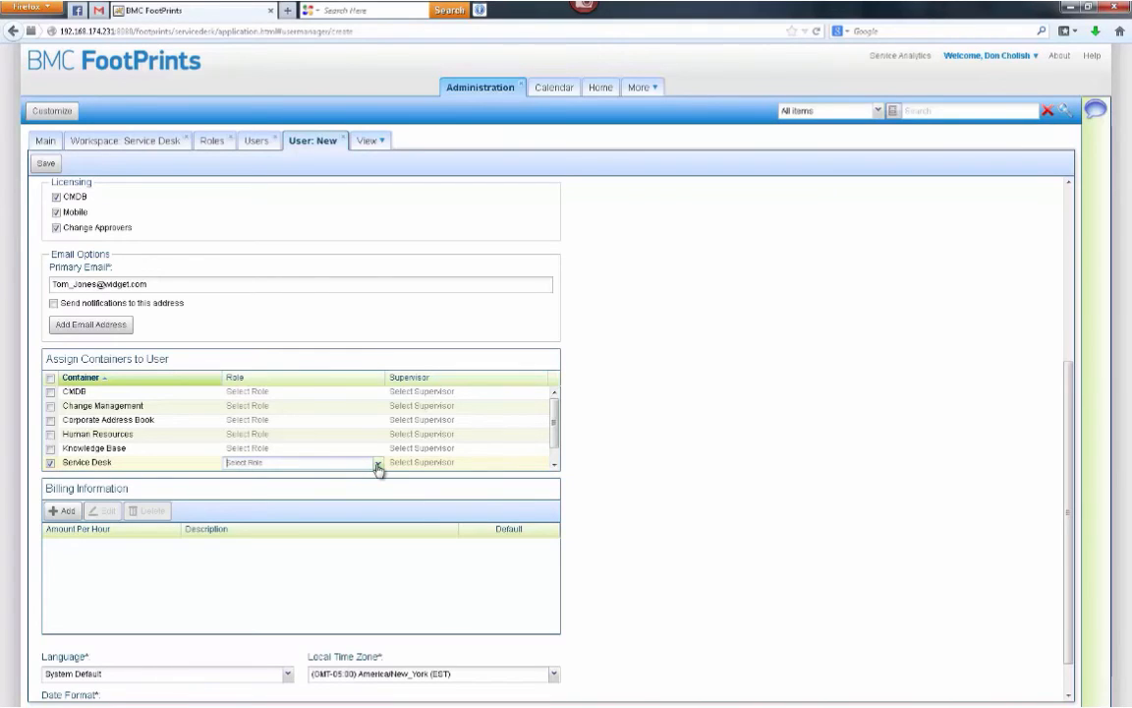
click(376, 464)
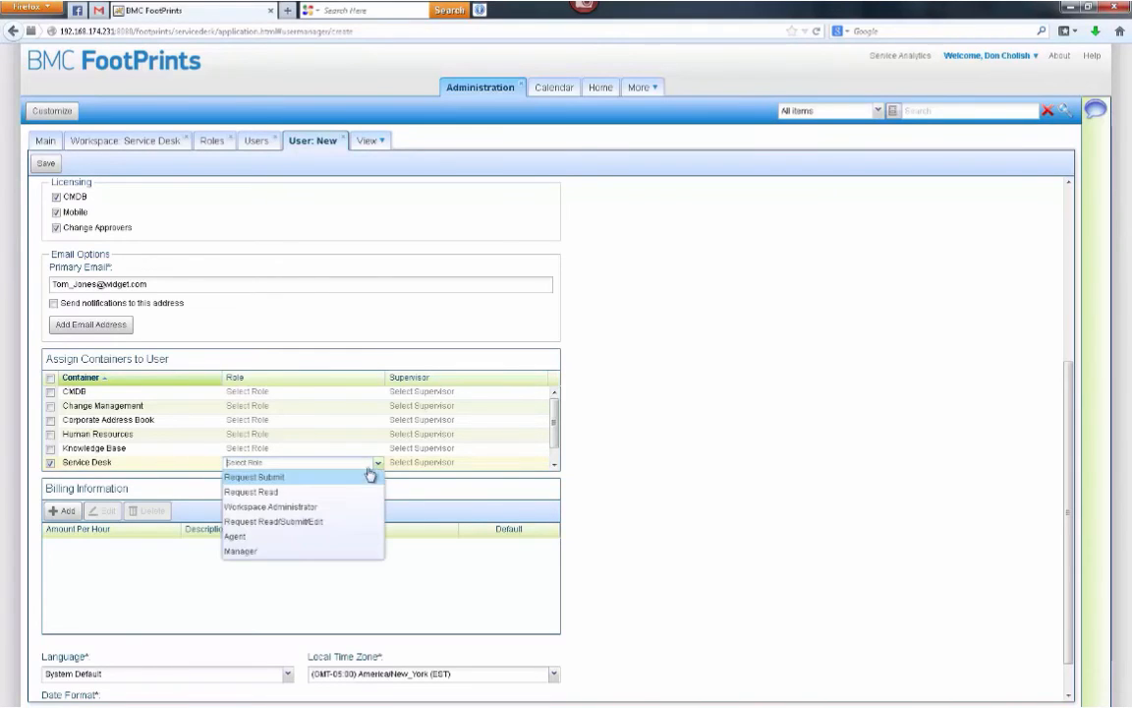
click(303, 538)
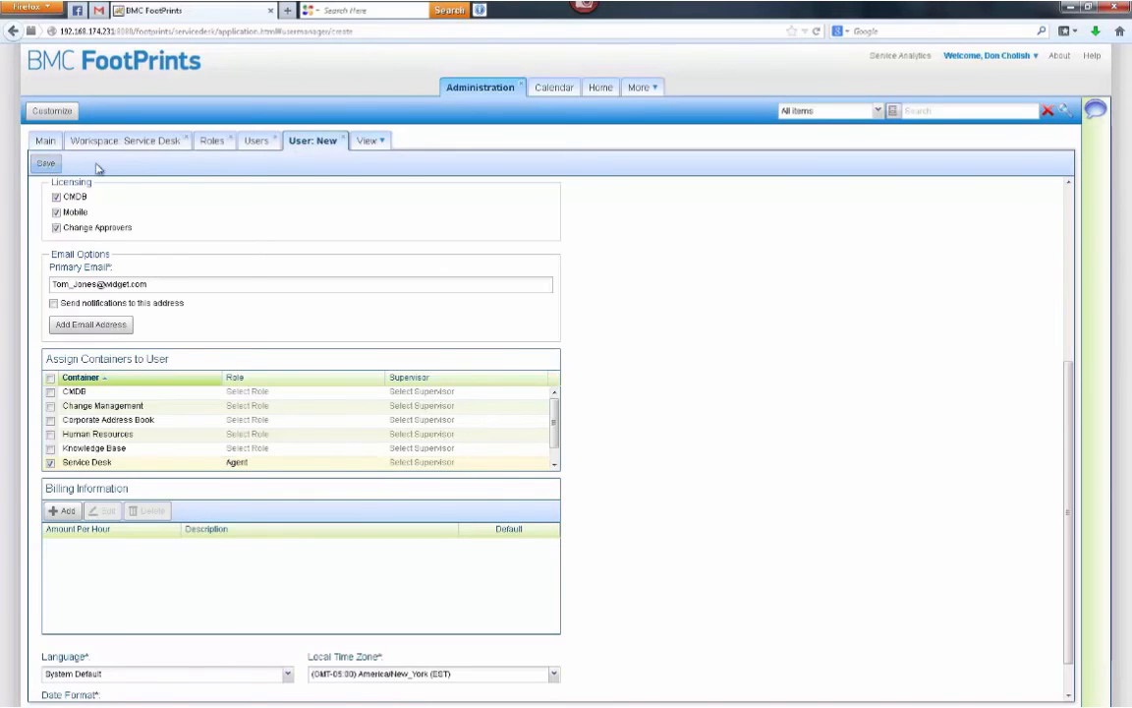
click(45, 163)
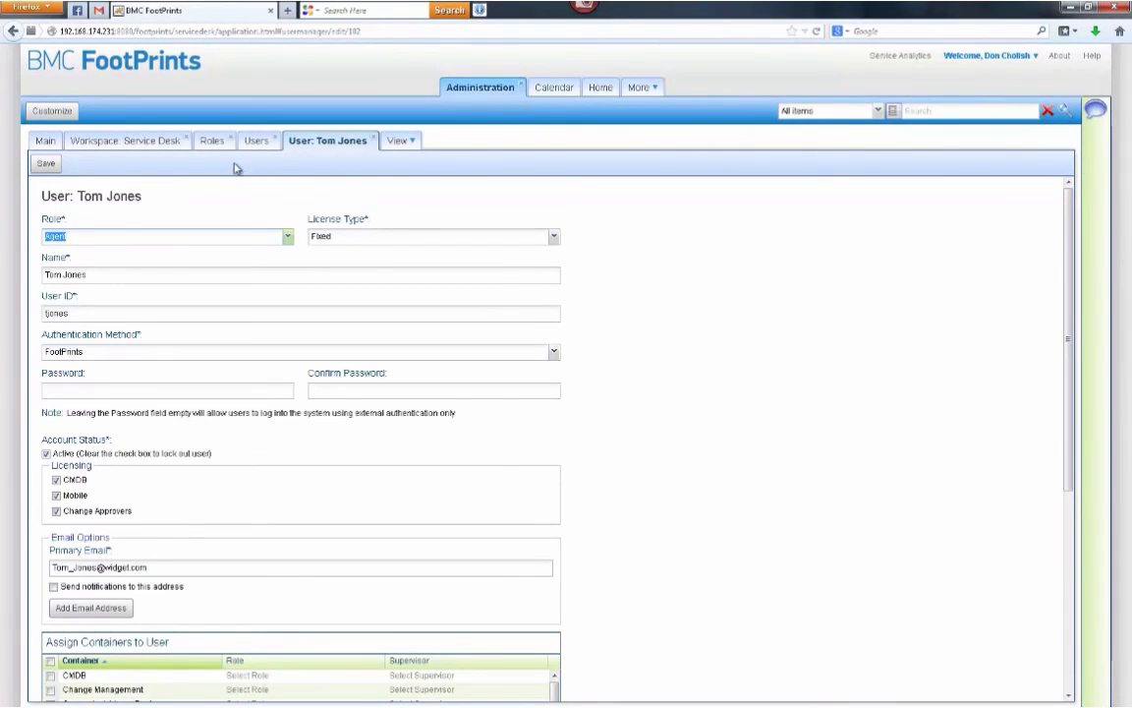
Return to the list of roles and filter it by container name with "service"
click(217, 145)
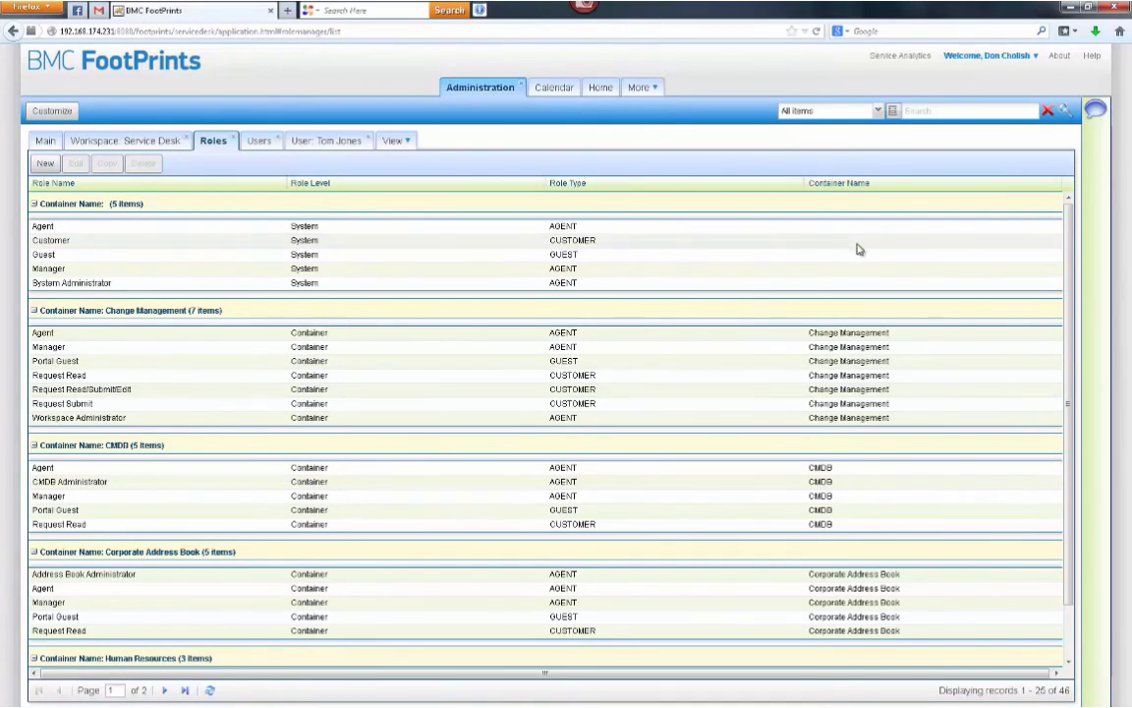
click(1057, 186)
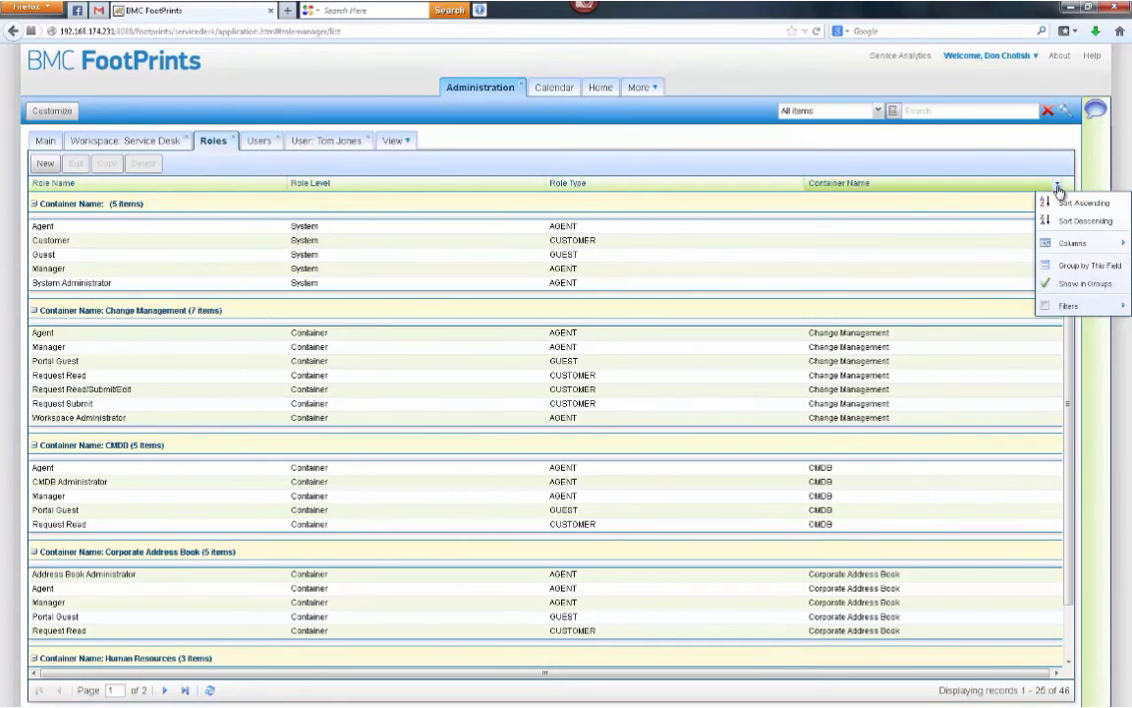
mouse_move(1069, 308)
click(994, 306)
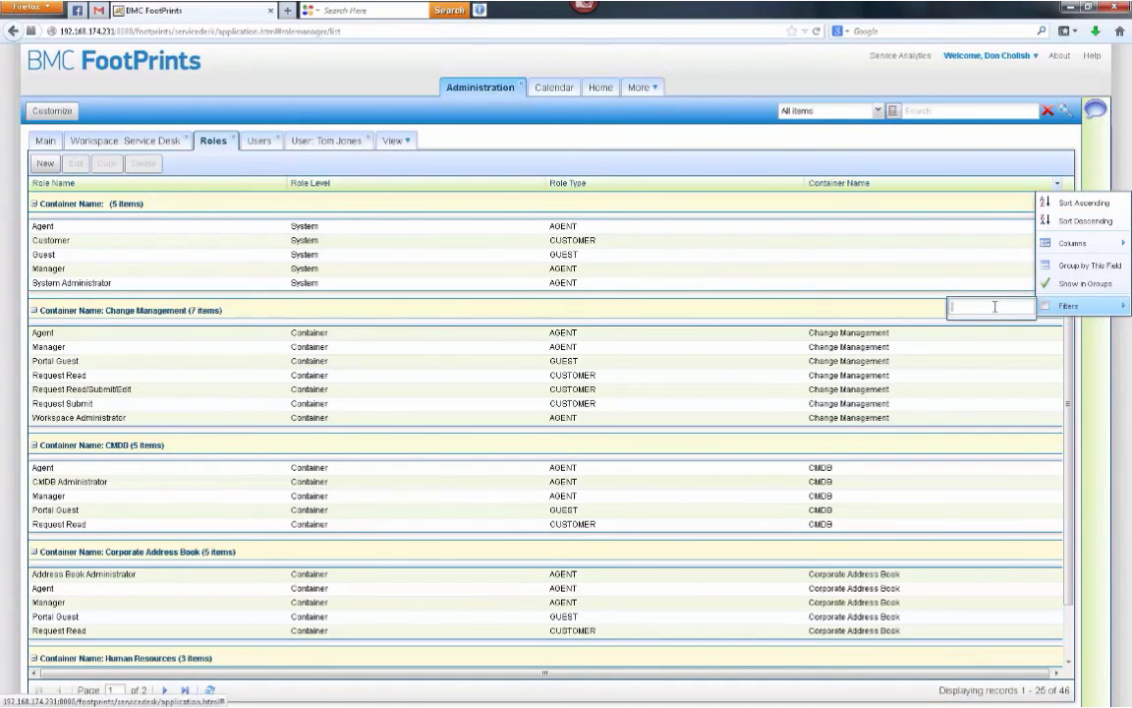
text(service)
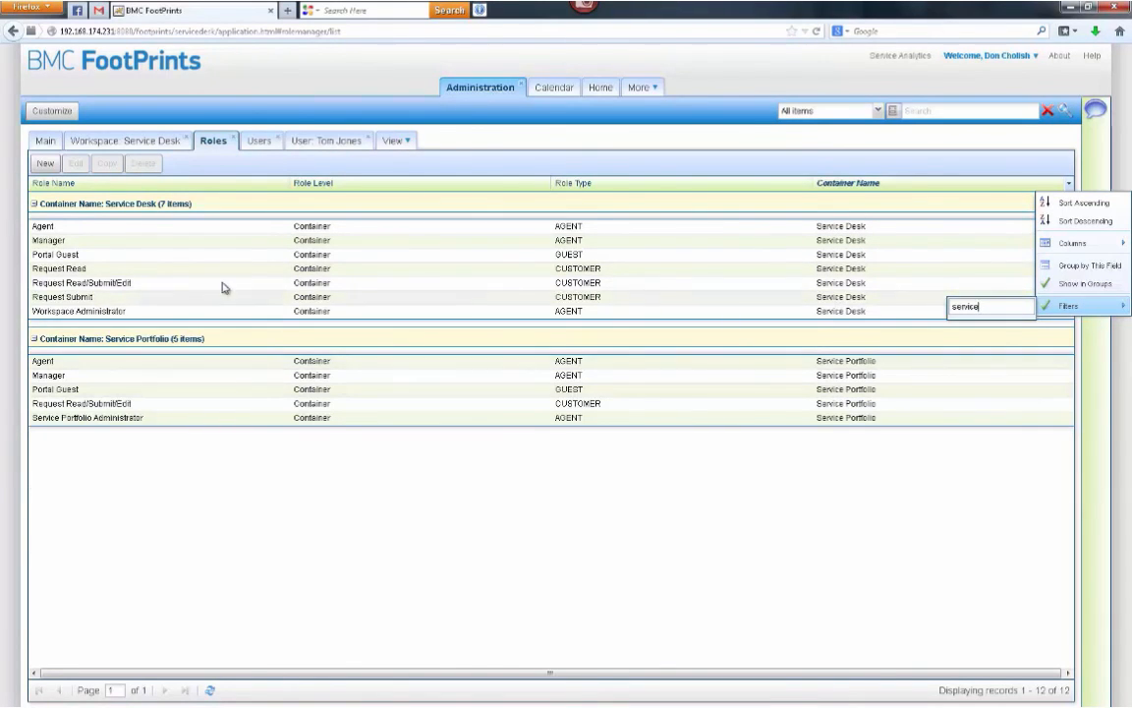
Open the Service Desk container's Agent role for editing and include the Incident item in it
click(99, 232)
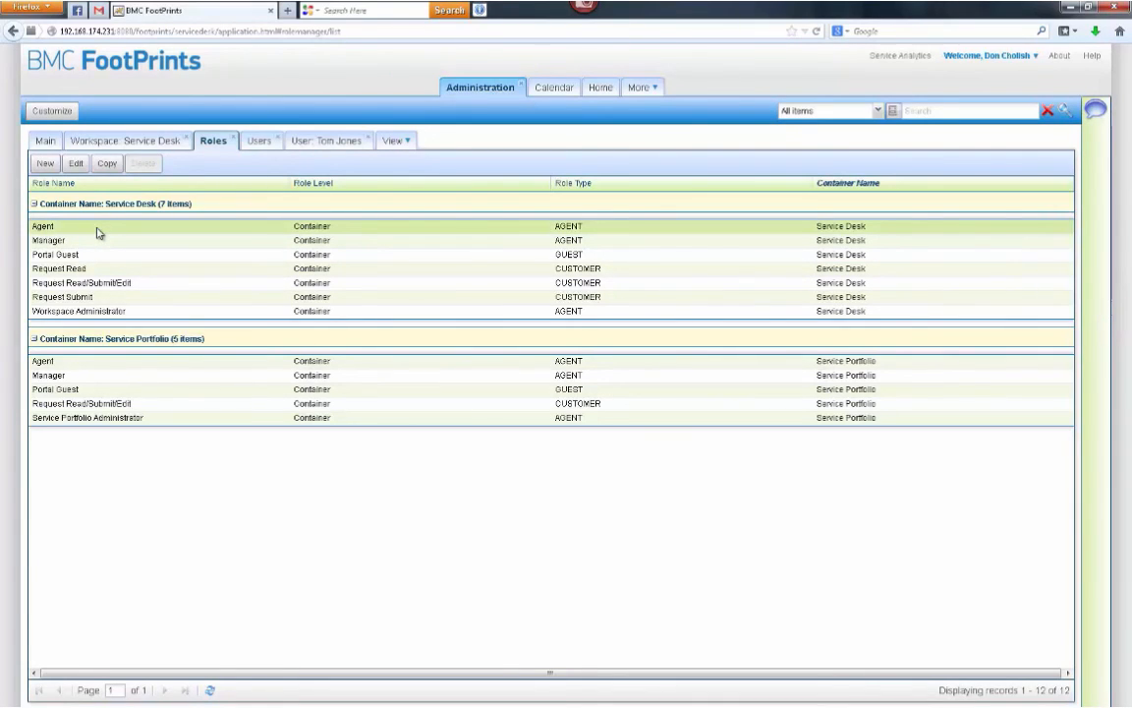
click(76, 163)
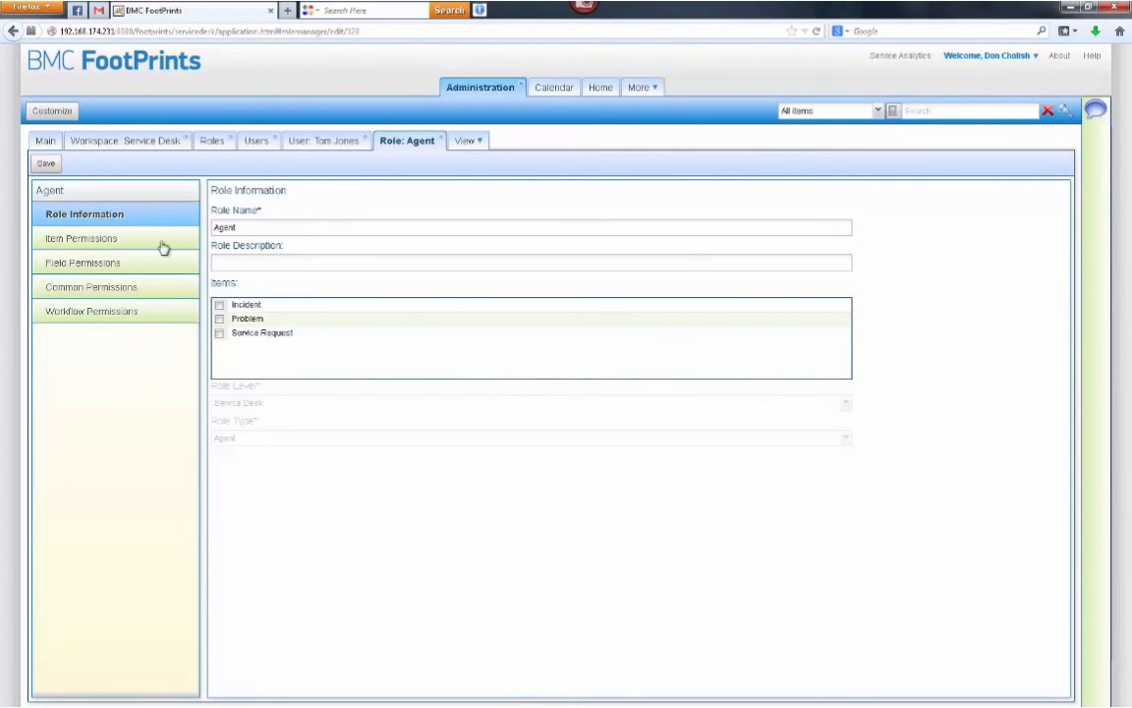
click(219, 305)
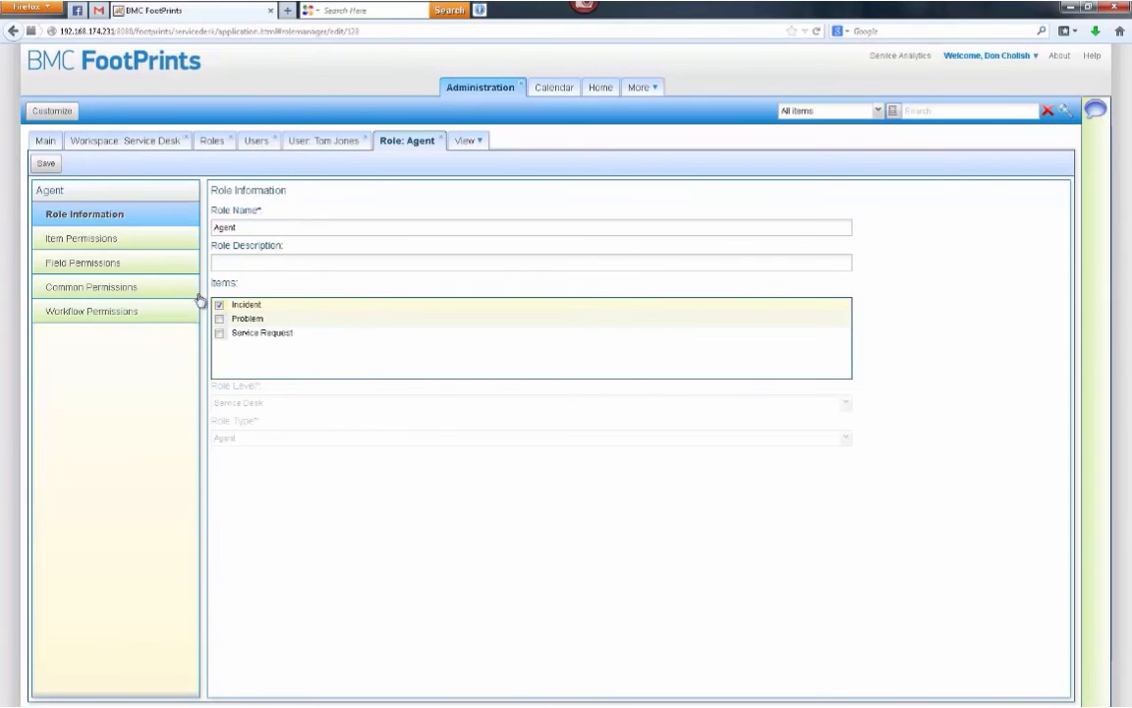
Examine the Agent role's item permissions for Incident, then return to the new incident form on the home page
click(114, 243)
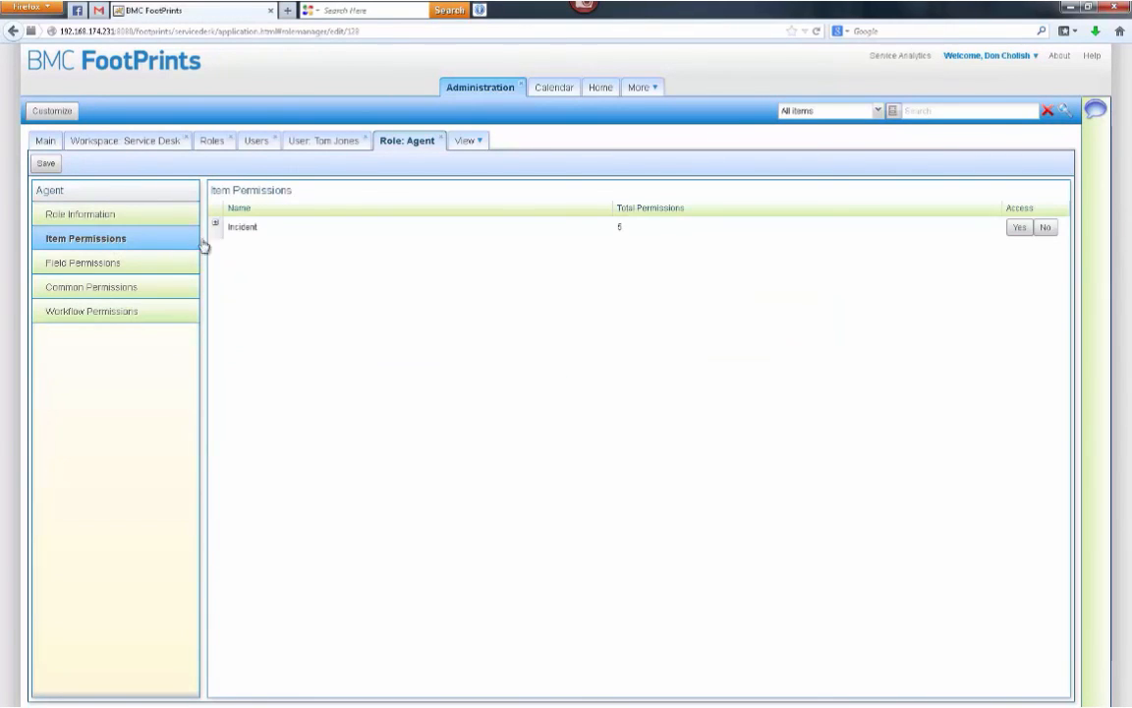
click(216, 226)
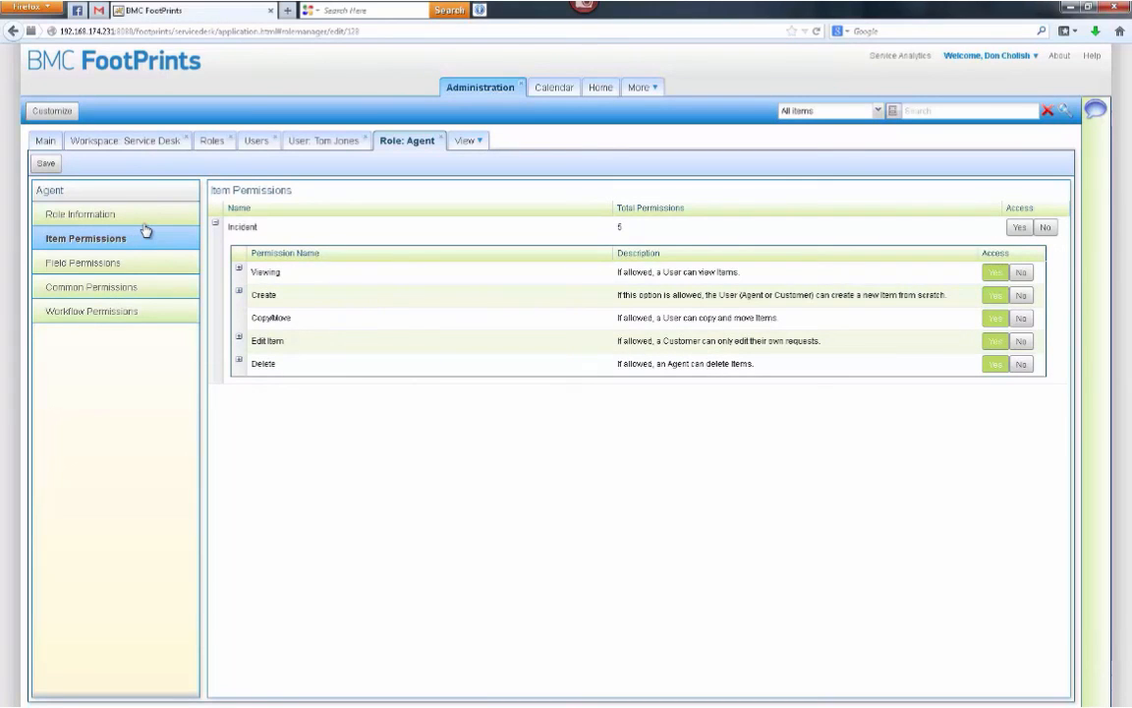
click(600, 88)
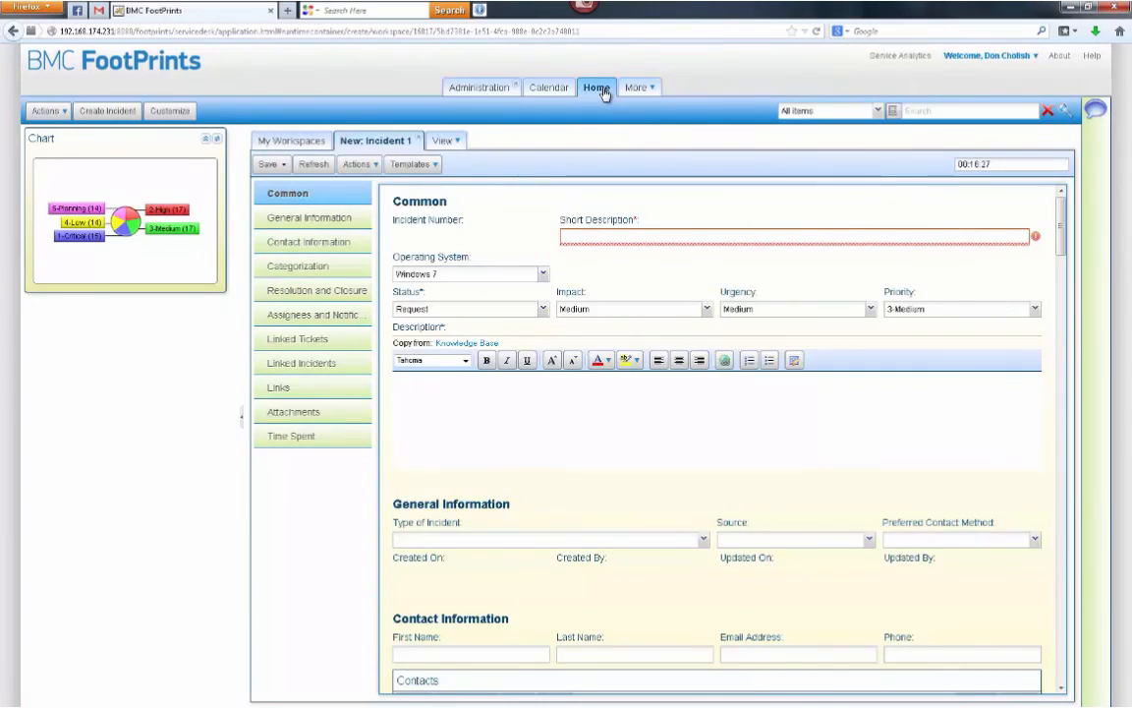